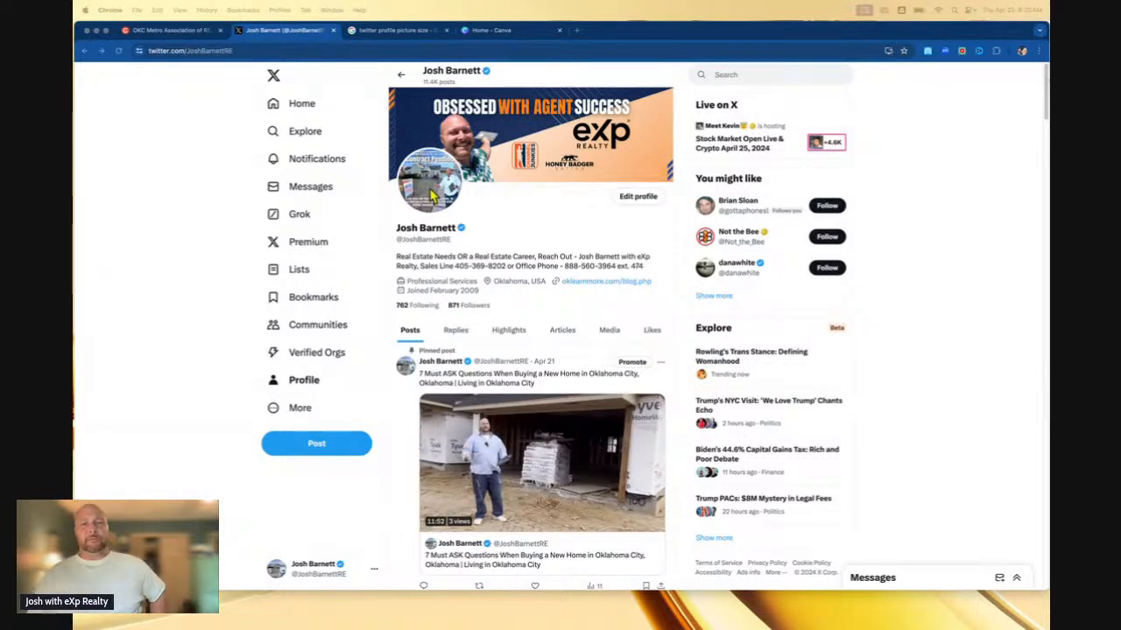
# Enlarge the profile page to 125% and view the current profile photo at full size
pyautogui.click(1039, 51)
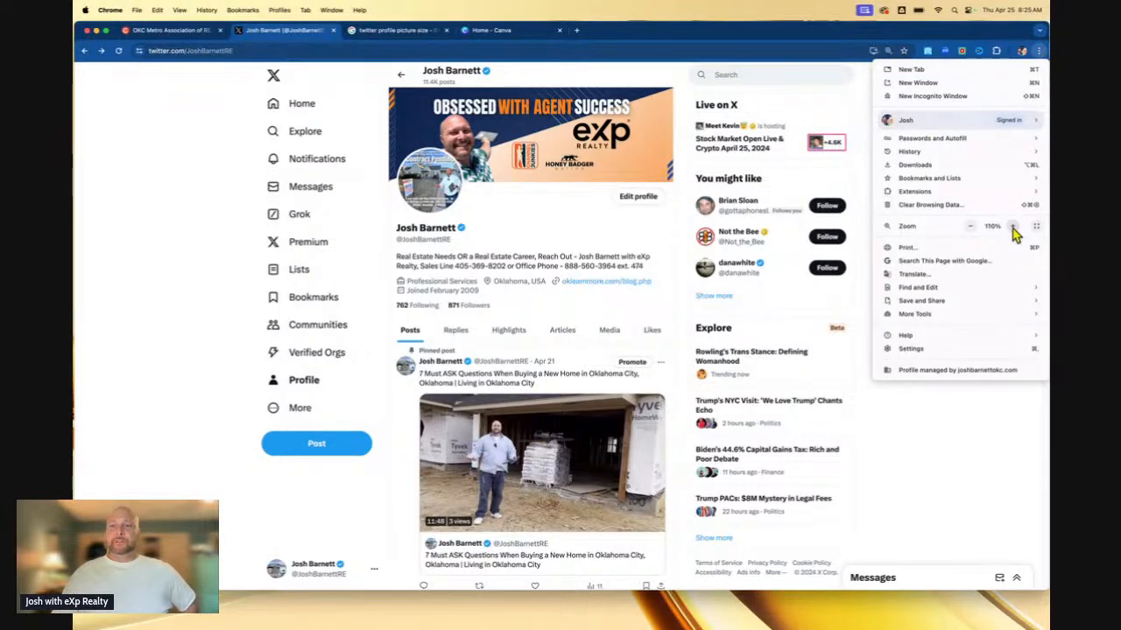
pyautogui.click(1011, 226)
pyautogui.click(1012, 226)
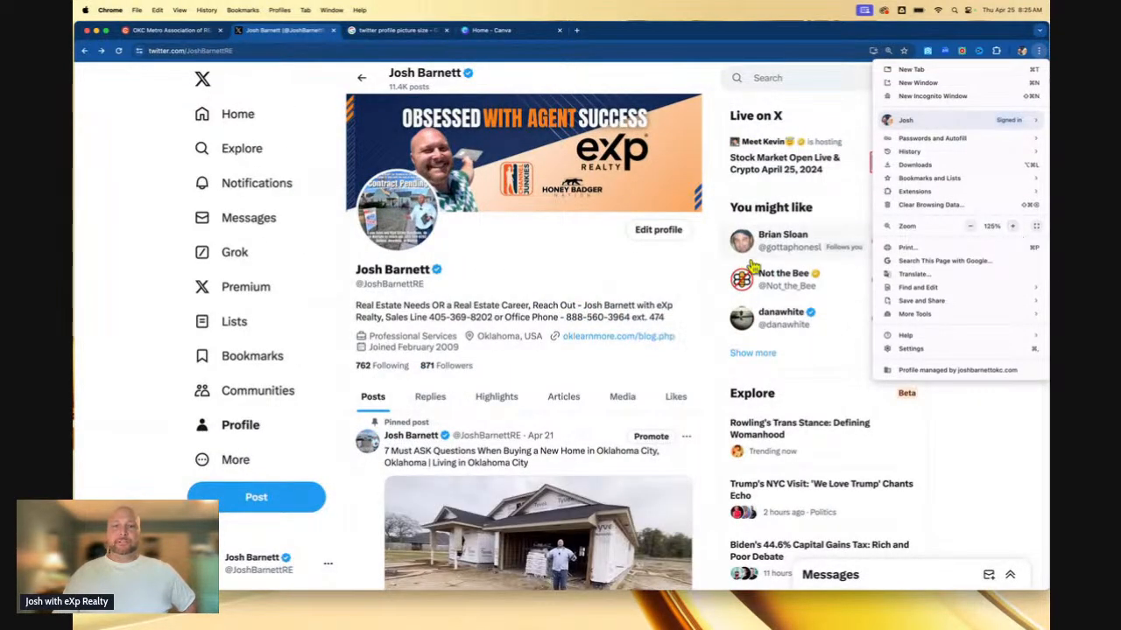
pyautogui.click(445, 230)
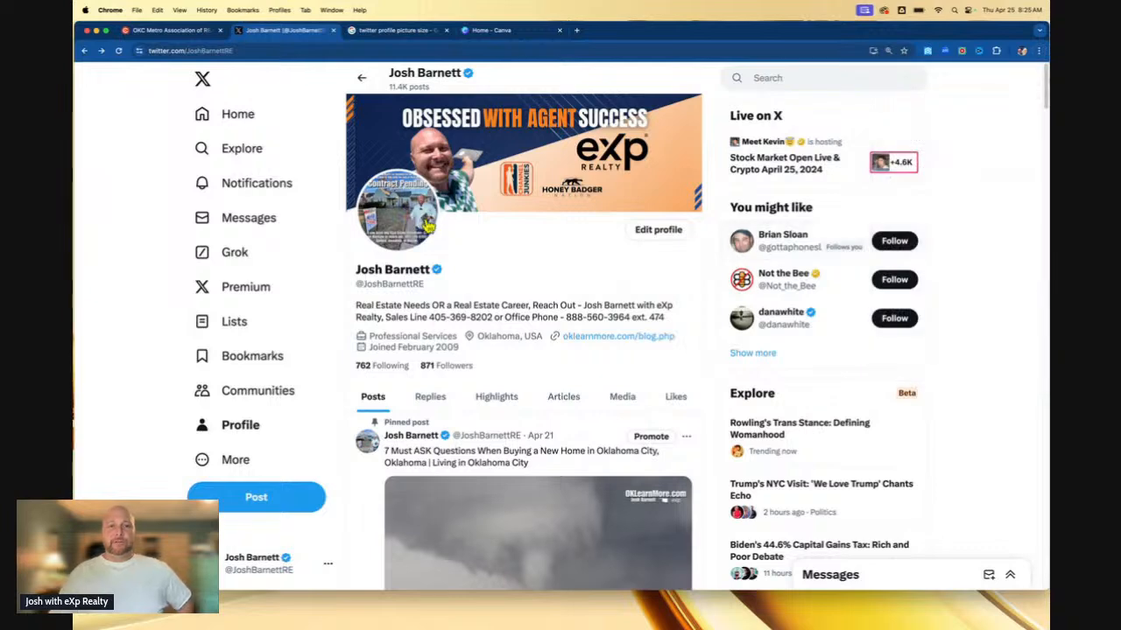
pyautogui.click(414, 224)
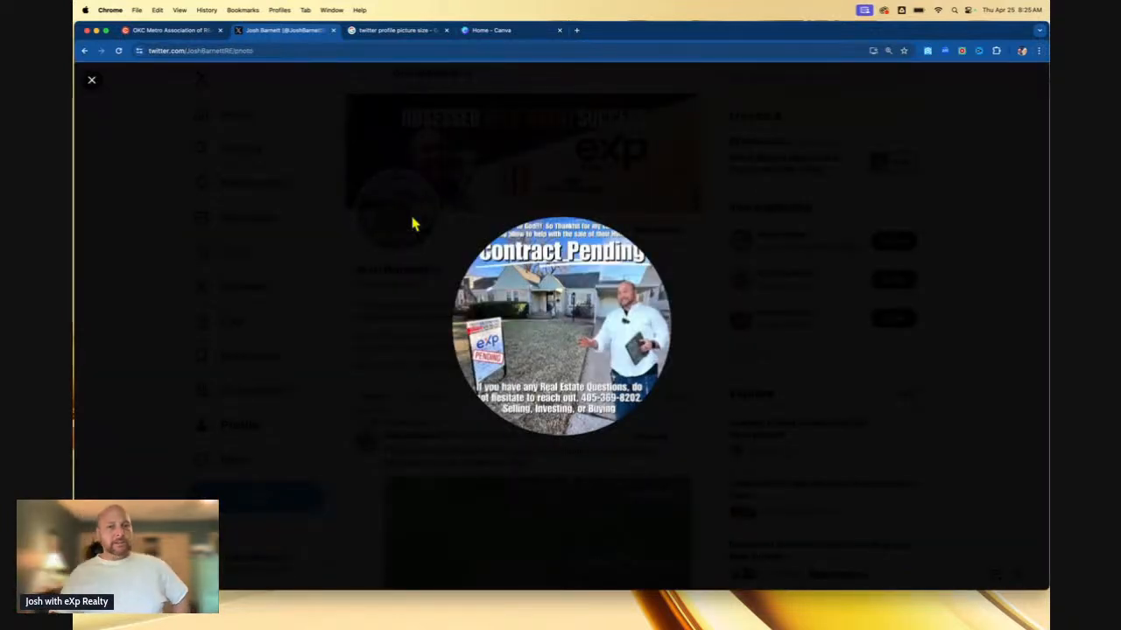
pyautogui.click(92, 80)
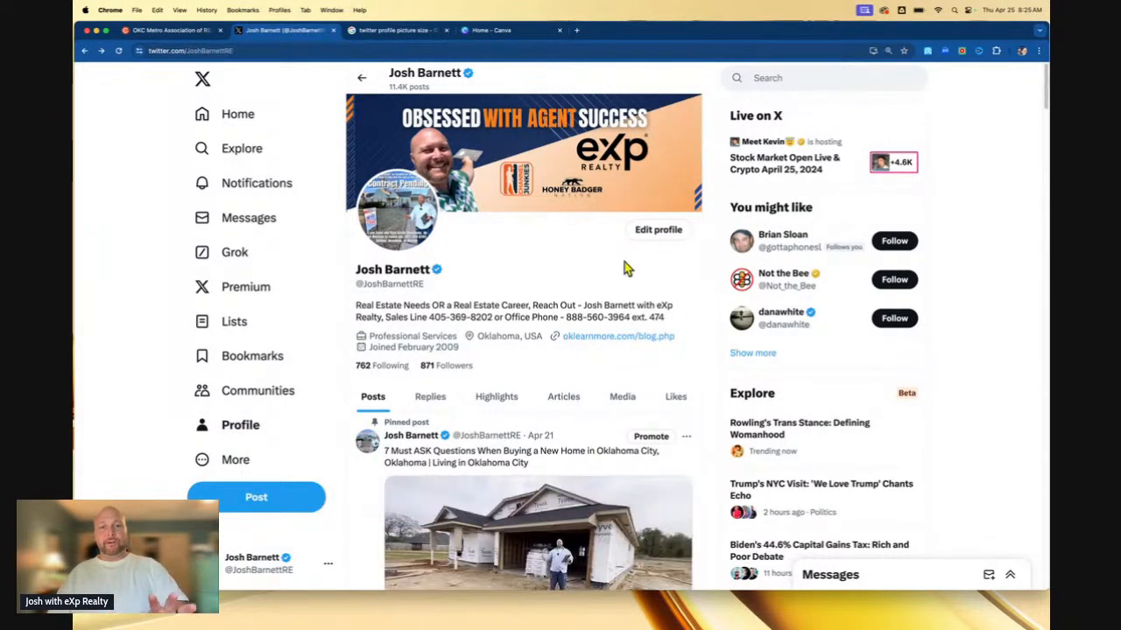
# Open the profile for editing and check the recommended Twitter profile picture size in the Google results
pyautogui.click(662, 233)
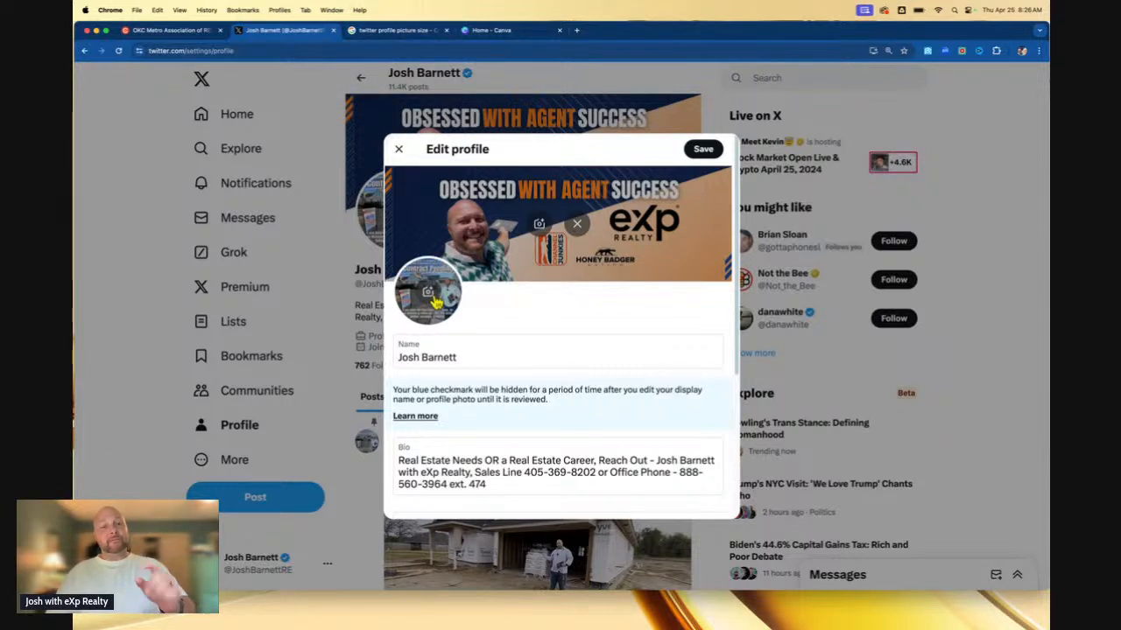
pyautogui.click(415, 31)
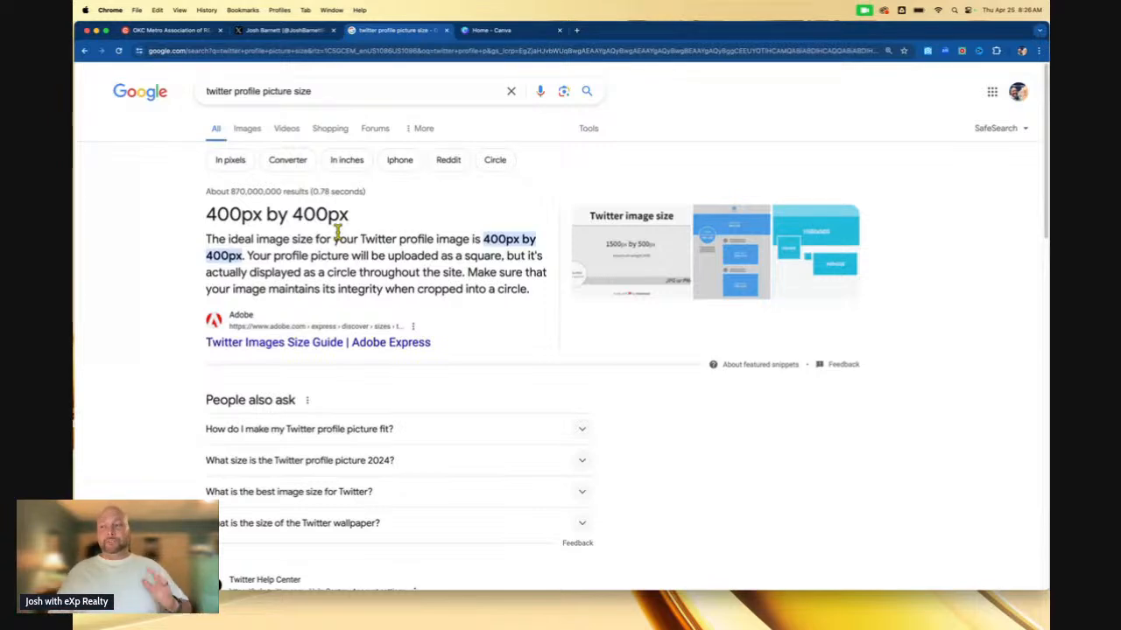
# Switch to Canva and create a new custom-size design of 400 × 400 px
pyautogui.click(495, 31)
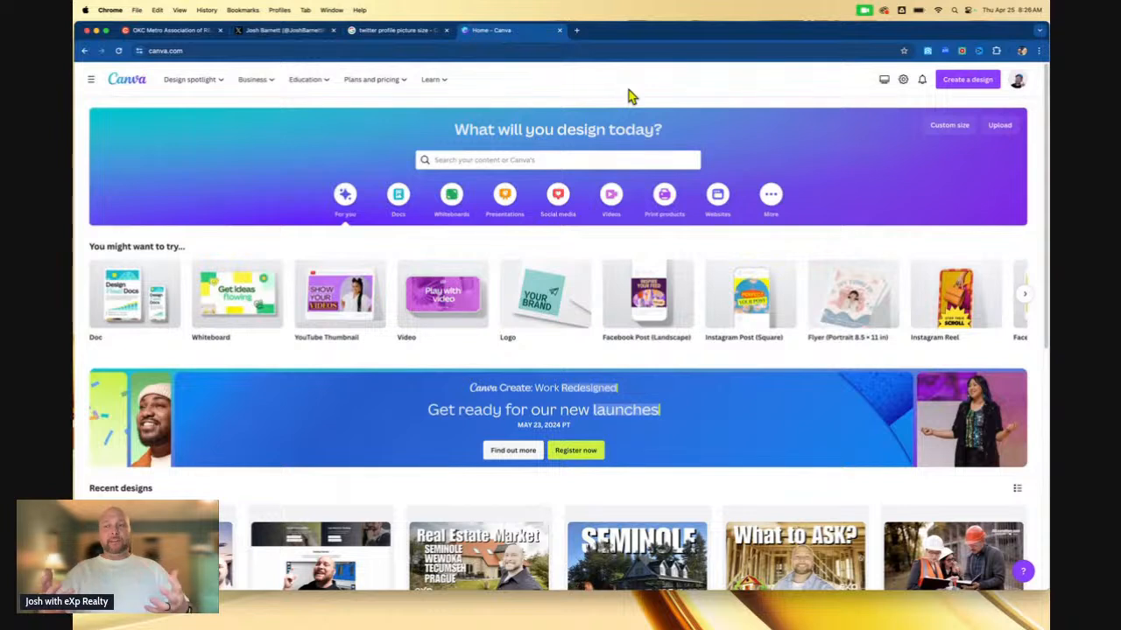
pyautogui.click(968, 88)
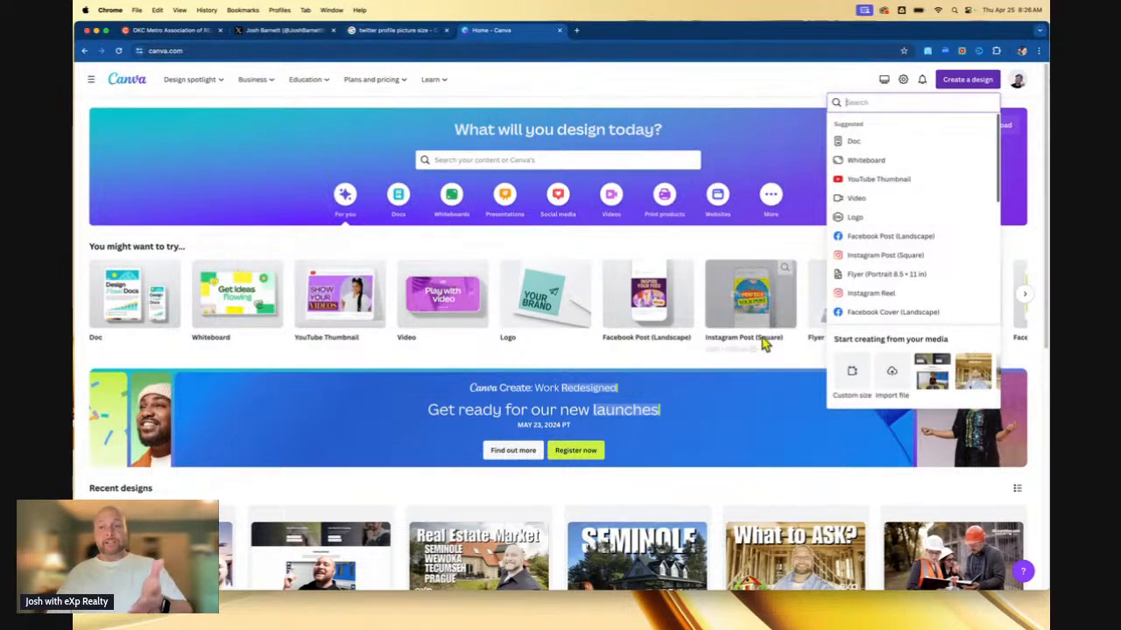
pyautogui.click(852, 383)
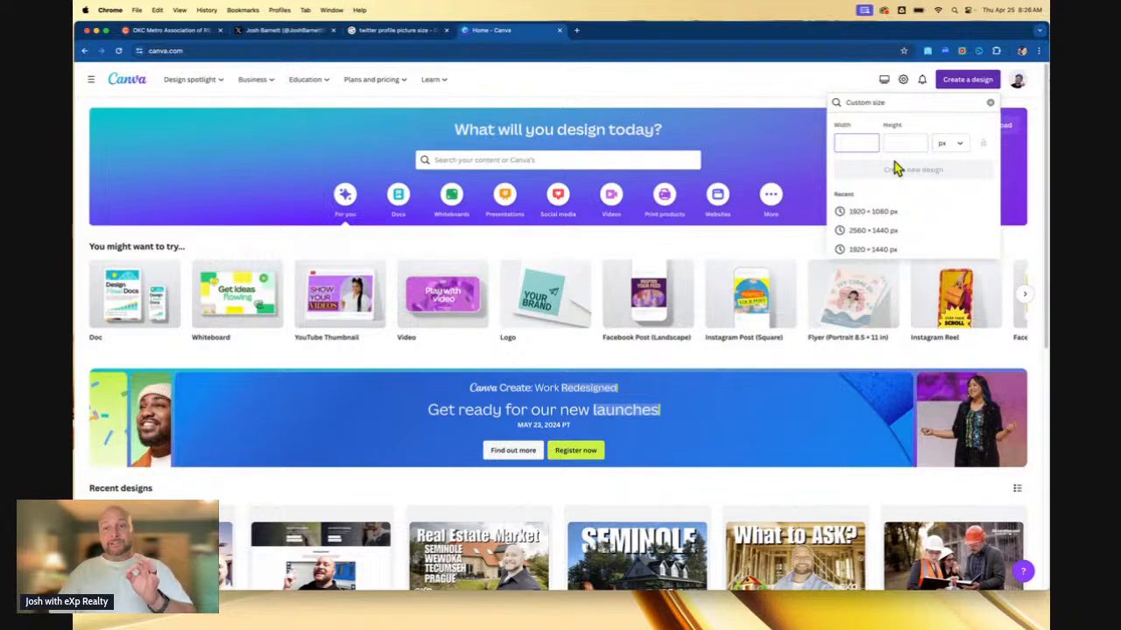
pyautogui.write('400')
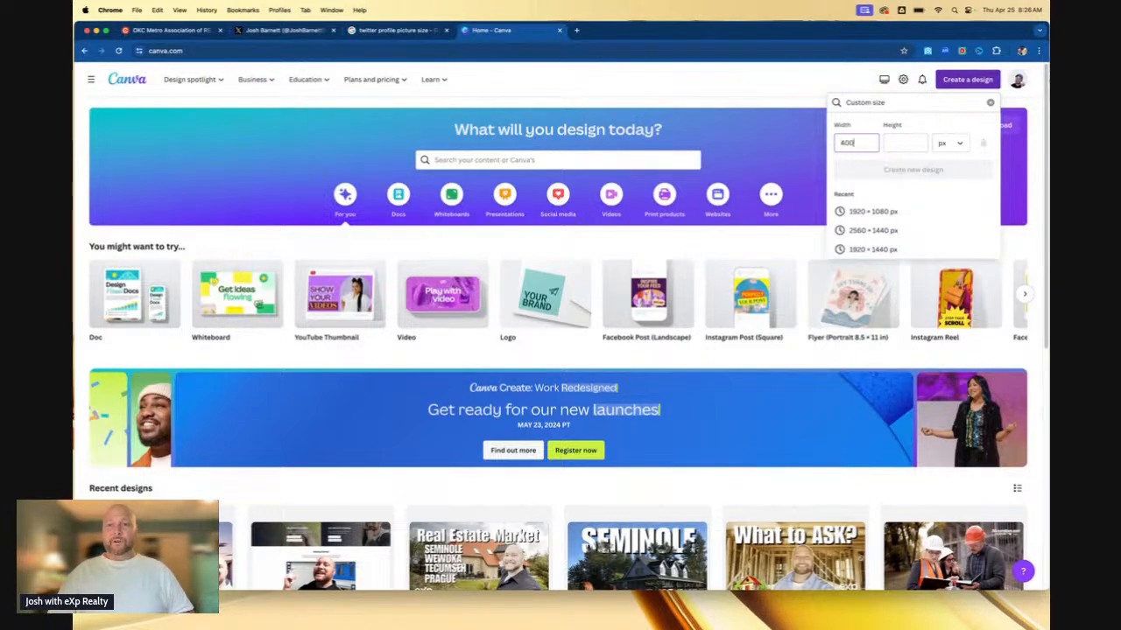
pyautogui.click(912, 145)
pyautogui.write('400')
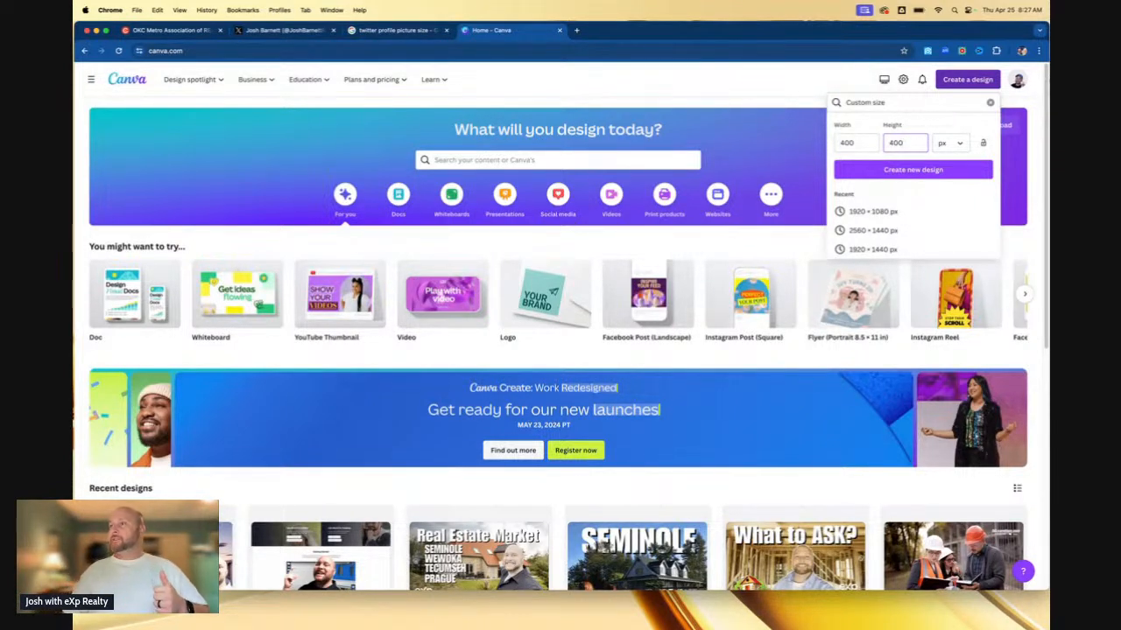
pyautogui.click(933, 174)
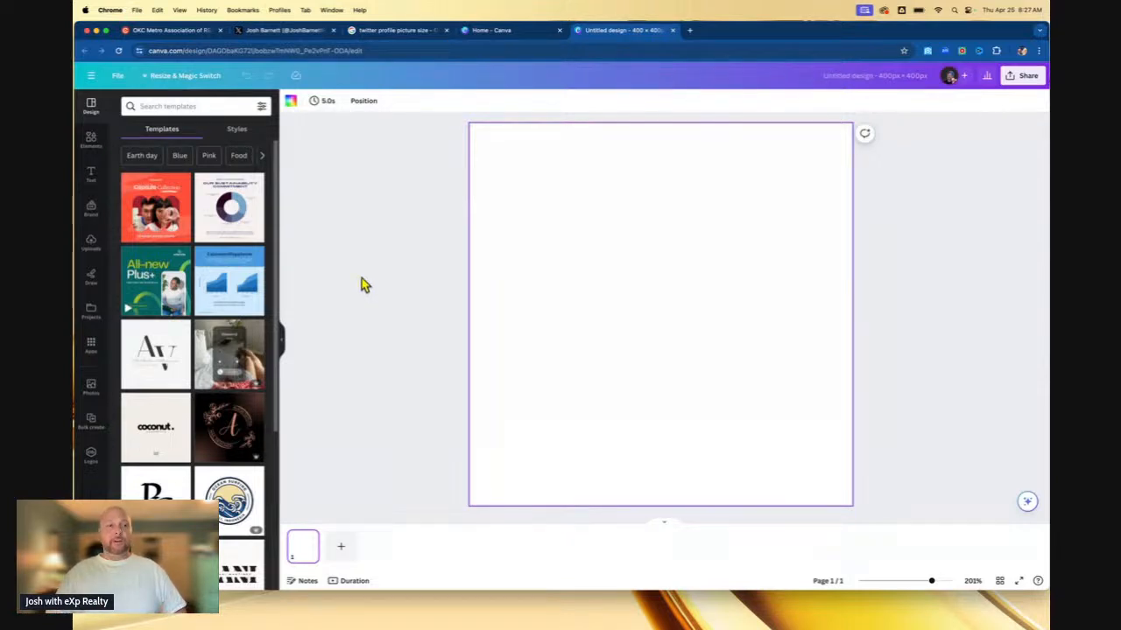
# Search the elements for "home in the country" and limit the results to photos
pyautogui.click(94, 142)
pyautogui.click(154, 106)
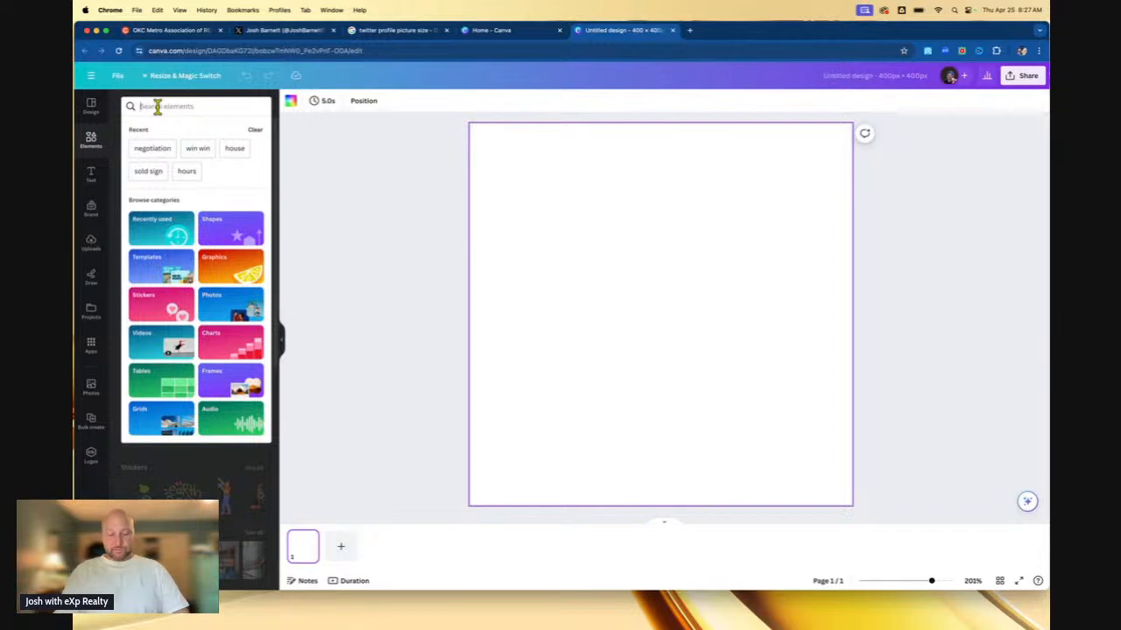
pyautogui.write('hou')
pyautogui.write('me i')
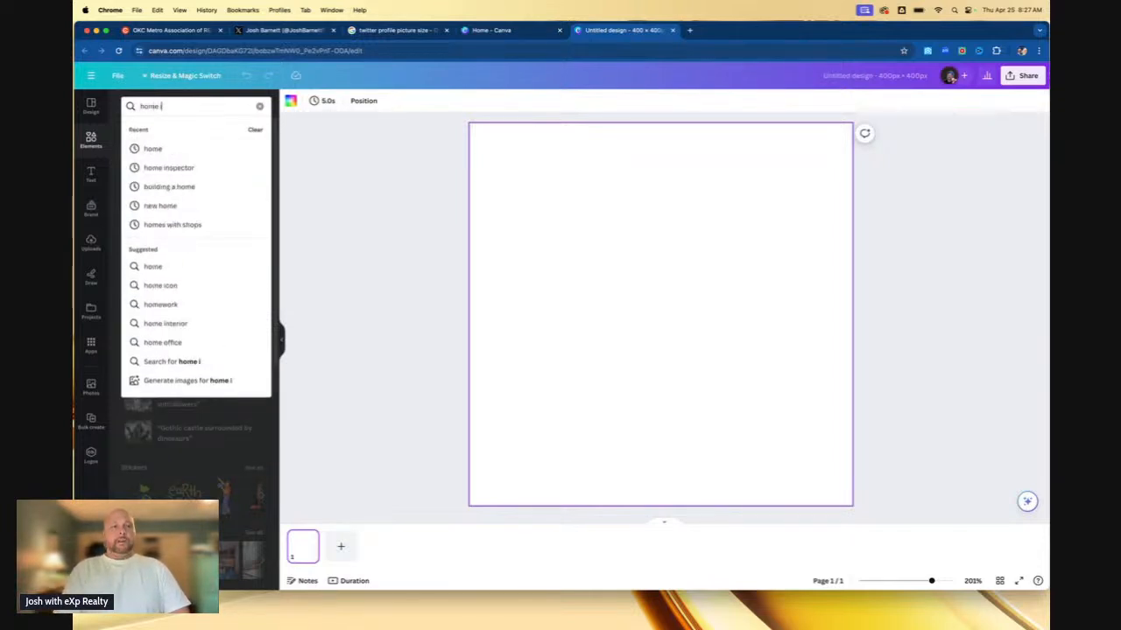
pyautogui.write('n the country')
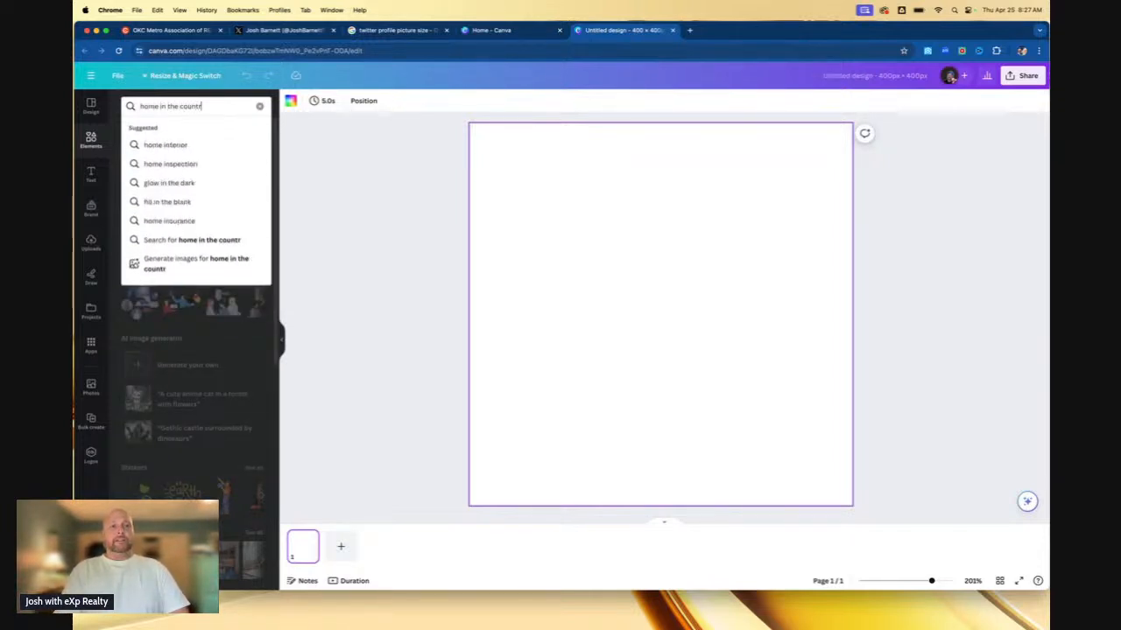
pyautogui.press('Return')
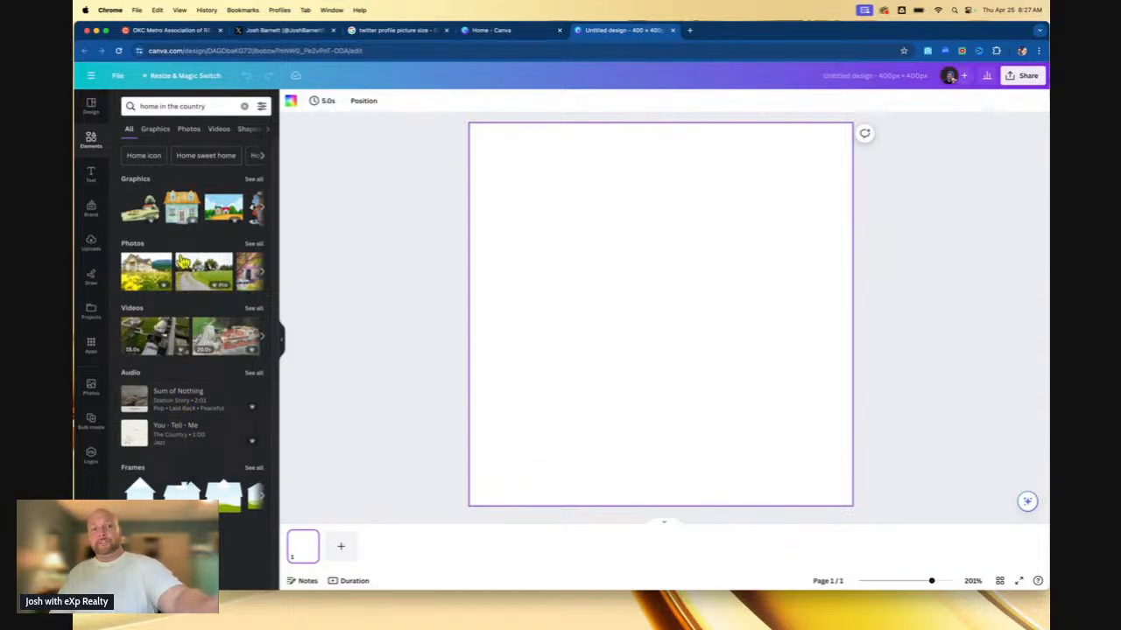
pyautogui.click(189, 132)
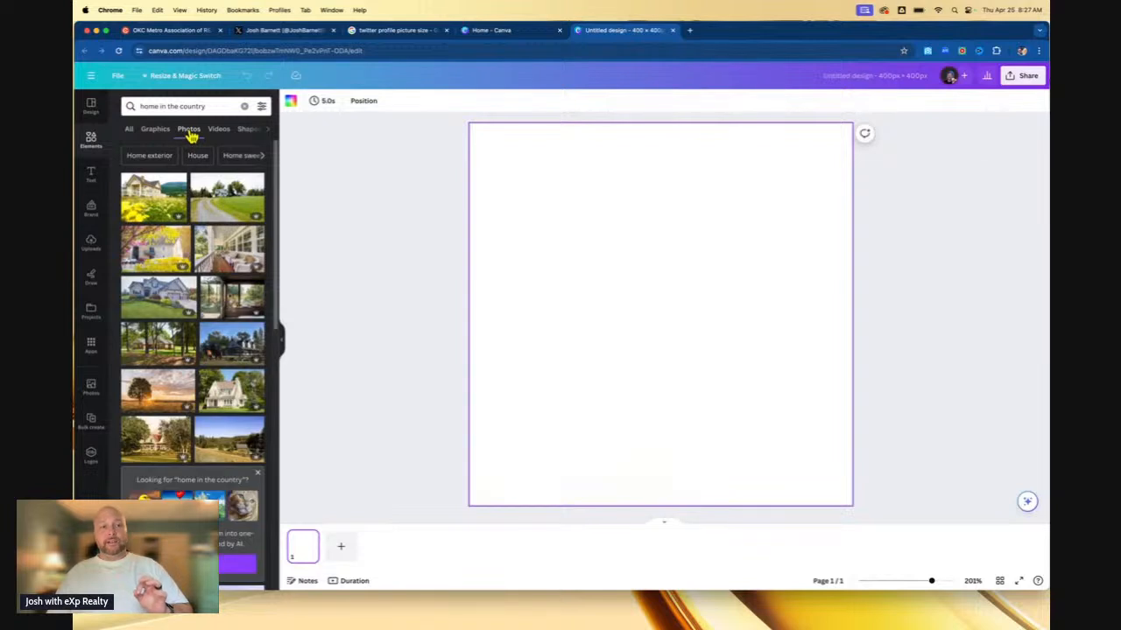
# Try the brick house photo, and the grey house photo enlarged to fill the canvas, as backgrounds and delete both
pyautogui.click(173, 350)
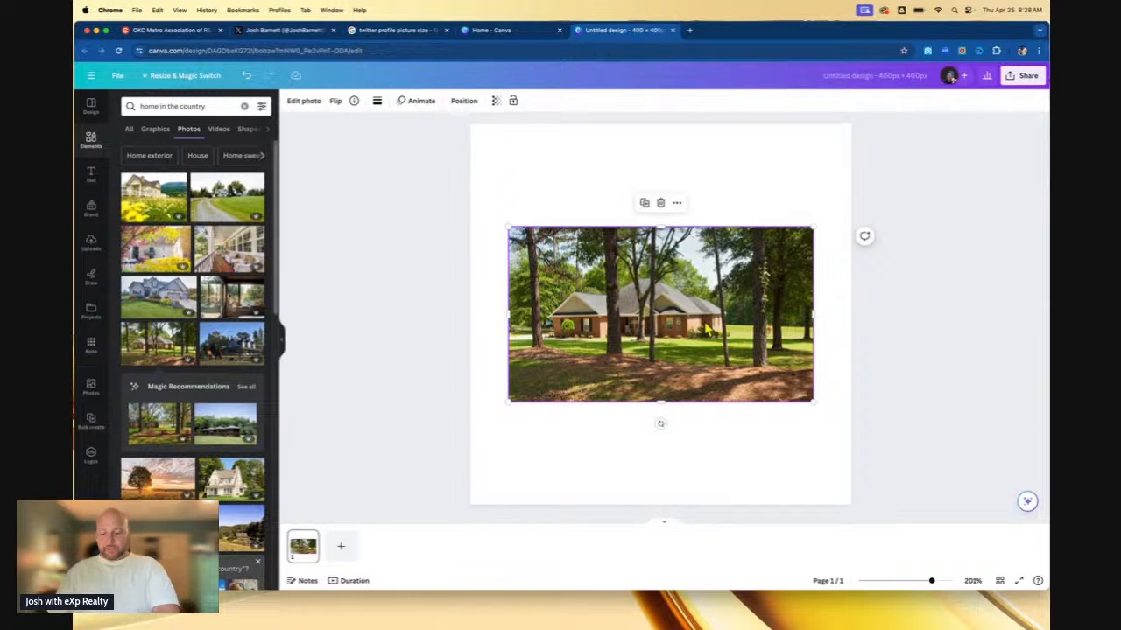
pyautogui.press('Delete')
pyautogui.click(153, 302)
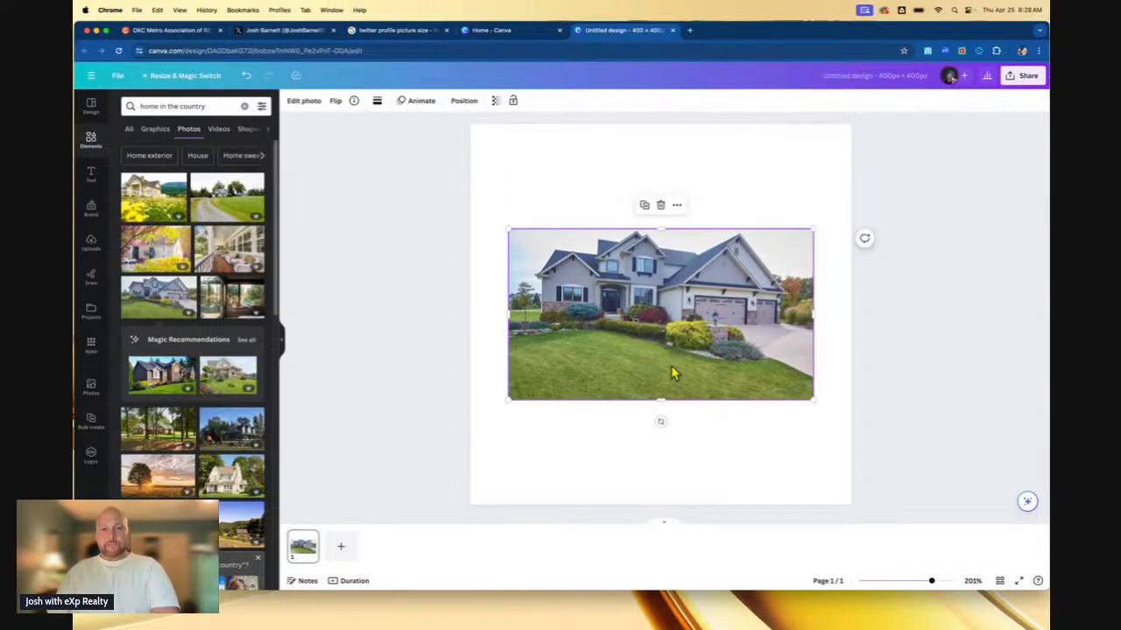
pyautogui.moveTo(672, 371); pyautogui.dragTo(632, 267)
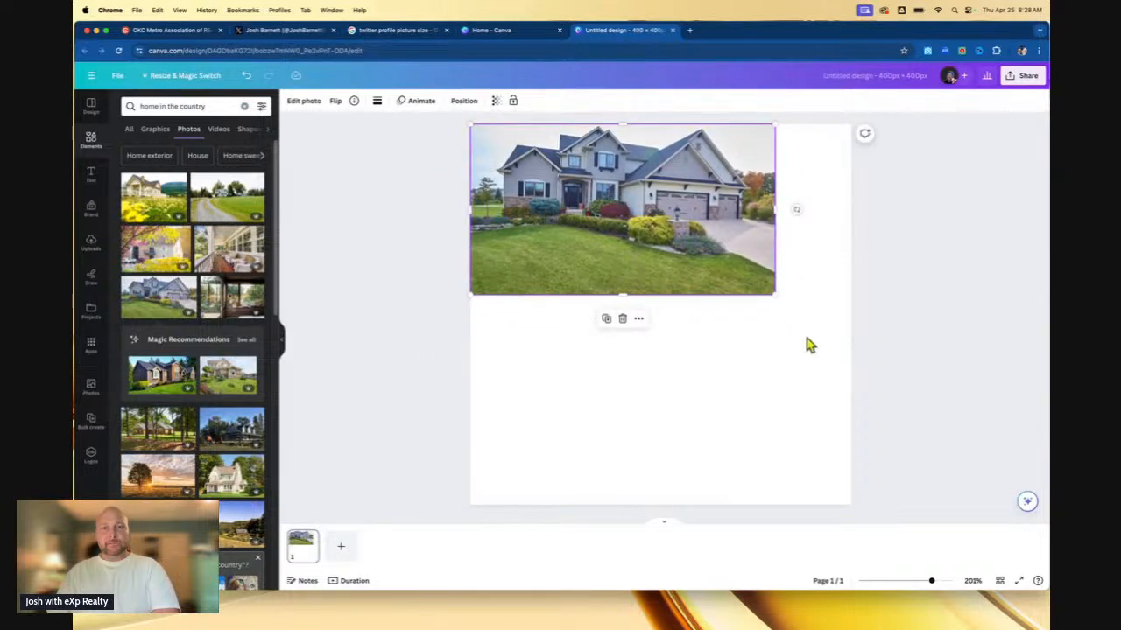
pyautogui.moveTo(776, 297); pyautogui.dragTo(1048, 625)
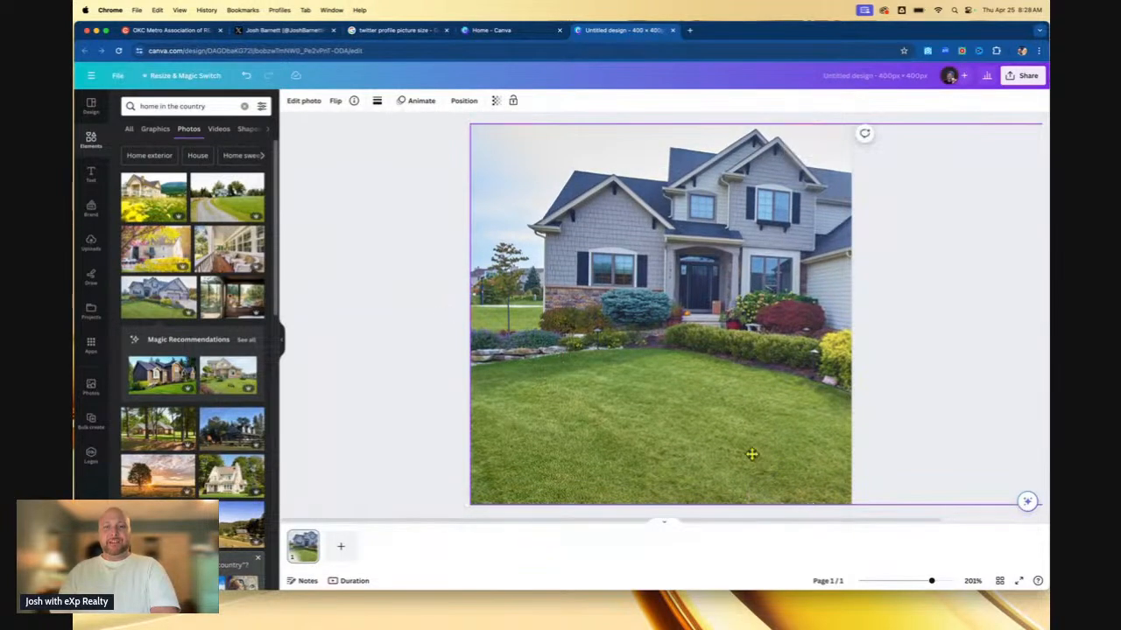
pyautogui.moveTo(750, 453); pyautogui.dragTo(591, 456)
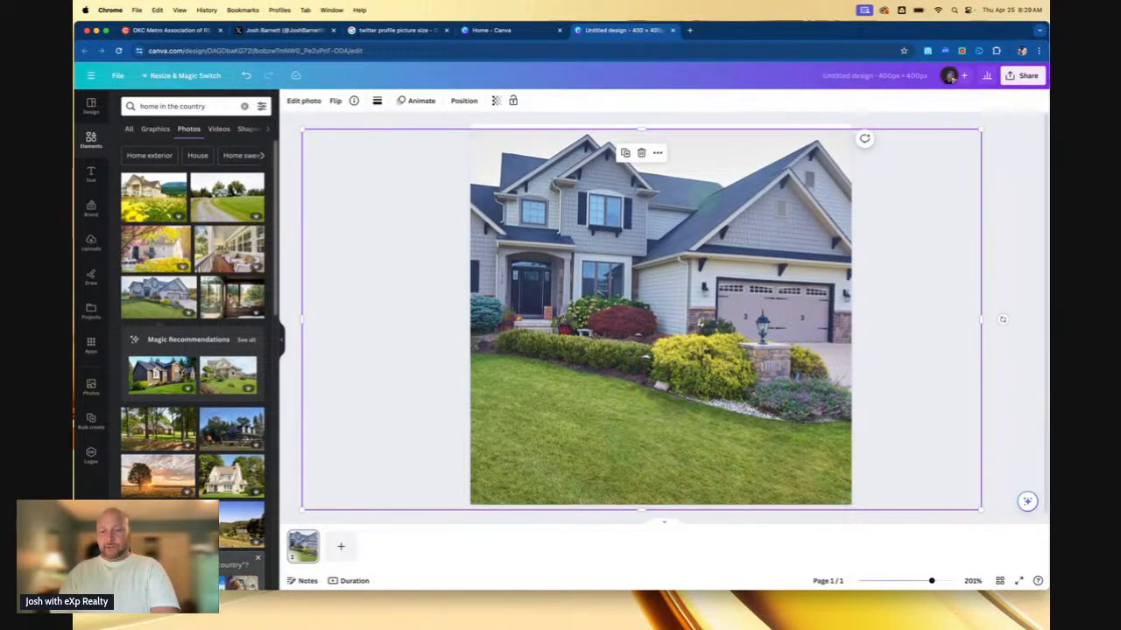
pyautogui.press('Delete')
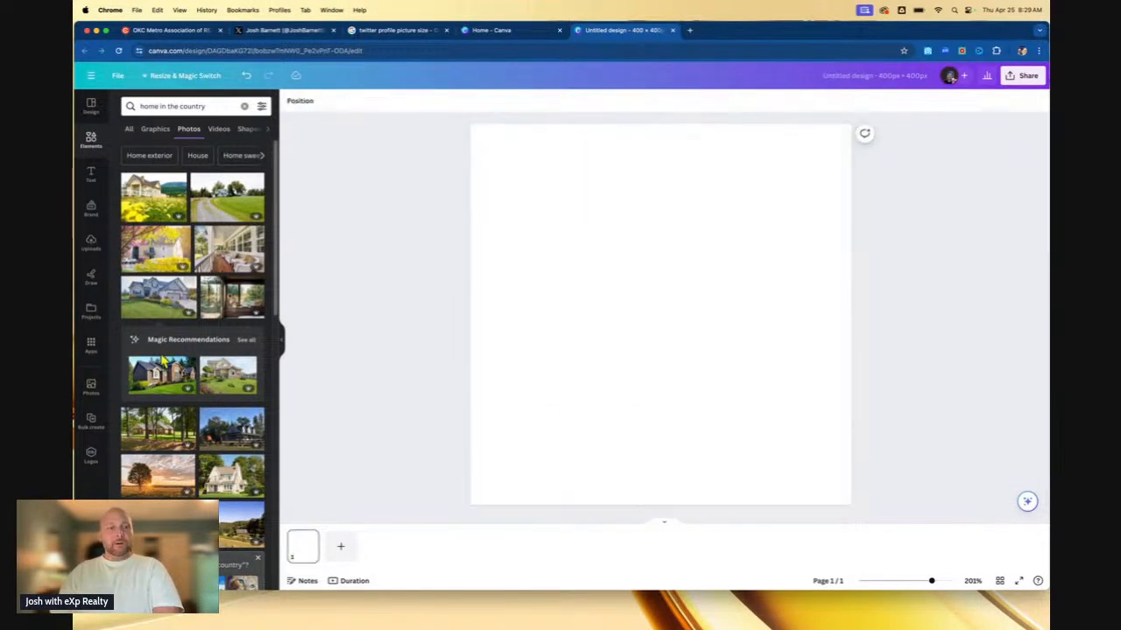
# Add the photo of the brick house among trees, enlarge it to cover the whole canvas and centre the house
pyautogui.click(155, 439)
pyautogui.moveTo(623, 353); pyautogui.dragTo(546, 245)
pyautogui.moveTo(740, 301); pyautogui.dragTo(1031, 620)
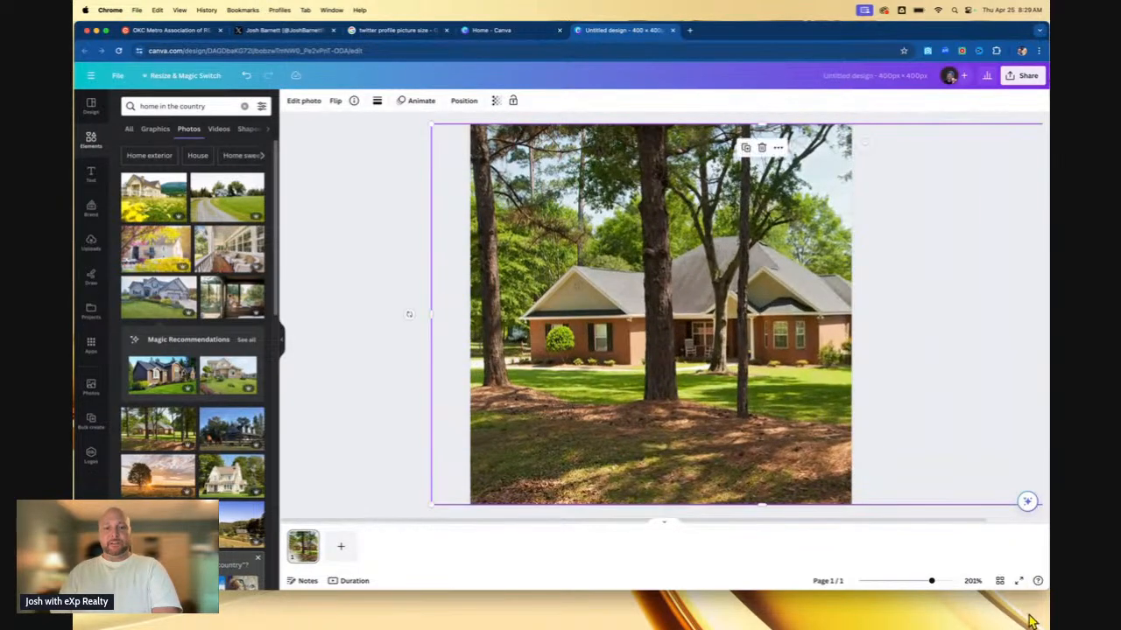
pyautogui.moveTo(807, 457); pyautogui.dragTo(756, 448)
pyautogui.click(355, 252)
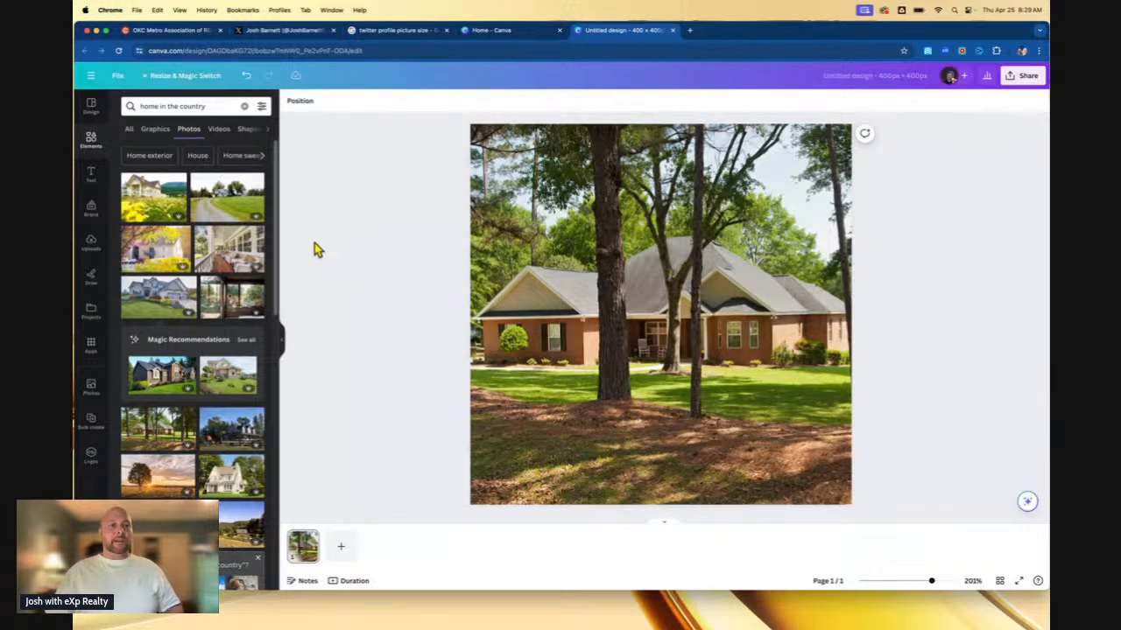
# Add the white eXp Realty logo from the brand kit, shrink it and place it on the lawn at the photo's lower right
pyautogui.click(95, 218)
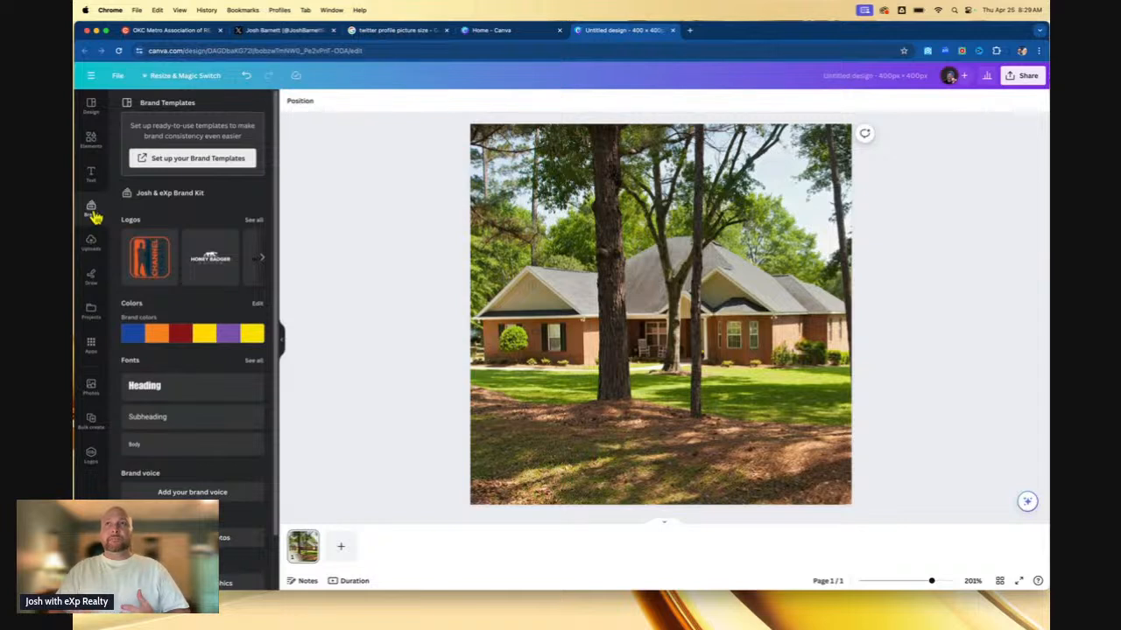
pyautogui.click(263, 260)
pyautogui.click(262, 263)
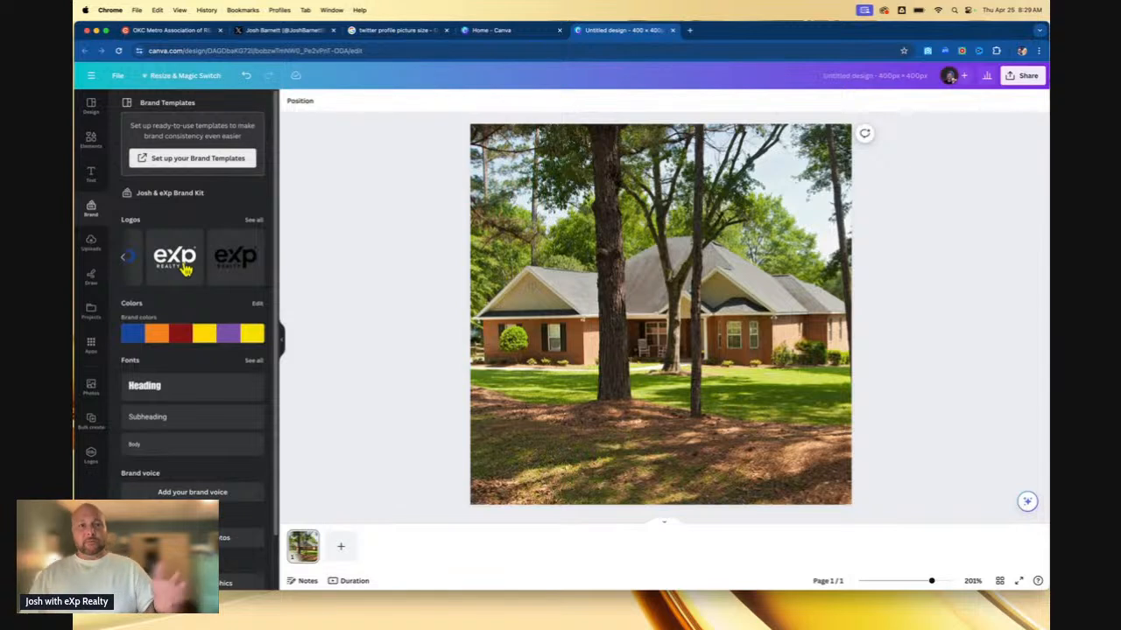
pyautogui.click(185, 269)
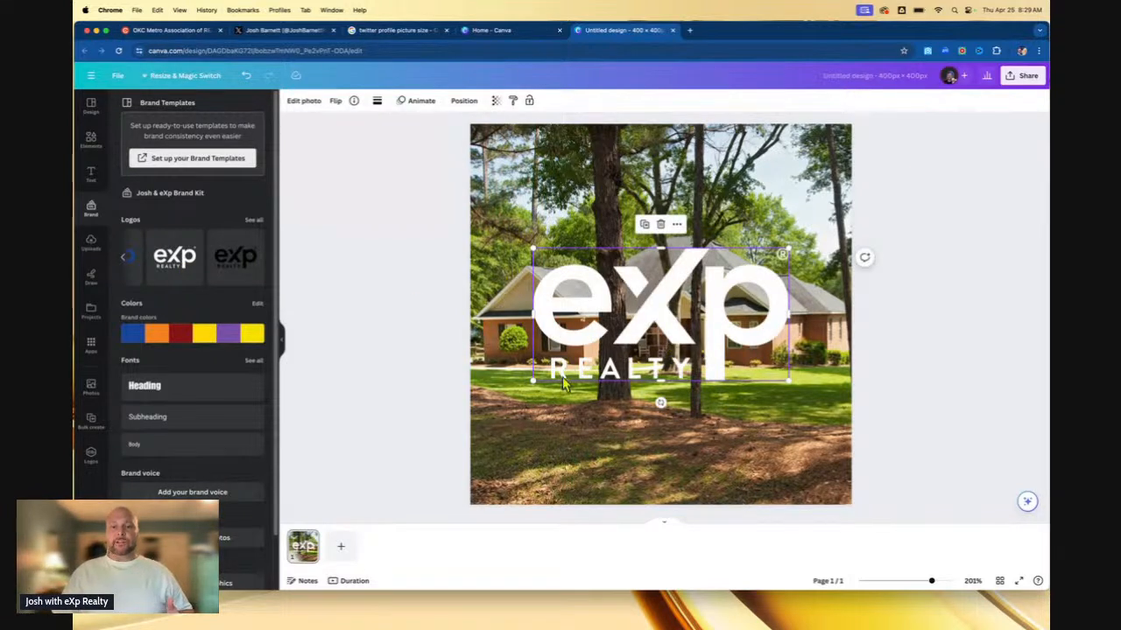
pyautogui.moveTo(532, 382); pyautogui.dragTo(675, 313)
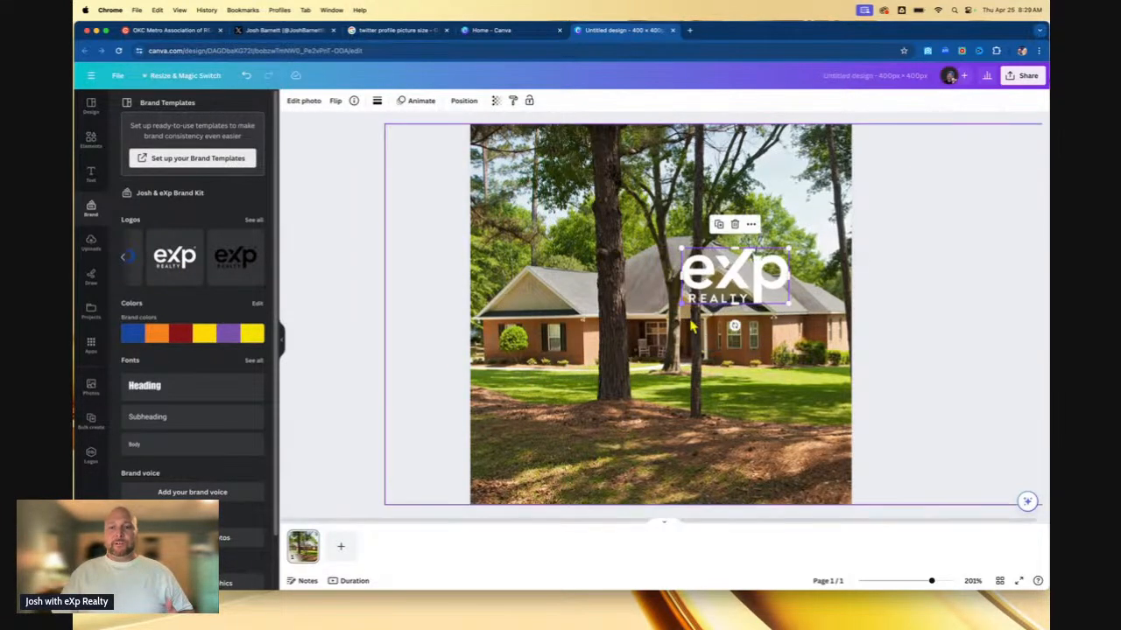
pyautogui.moveTo(743, 293); pyautogui.dragTo(769, 408)
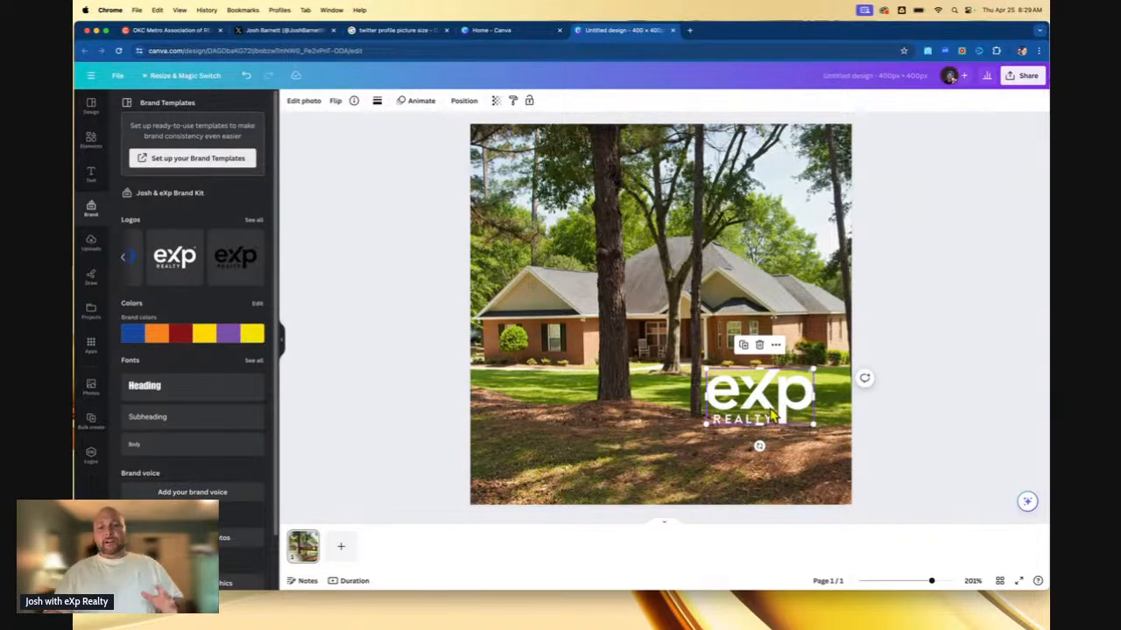
pyautogui.click(924, 325)
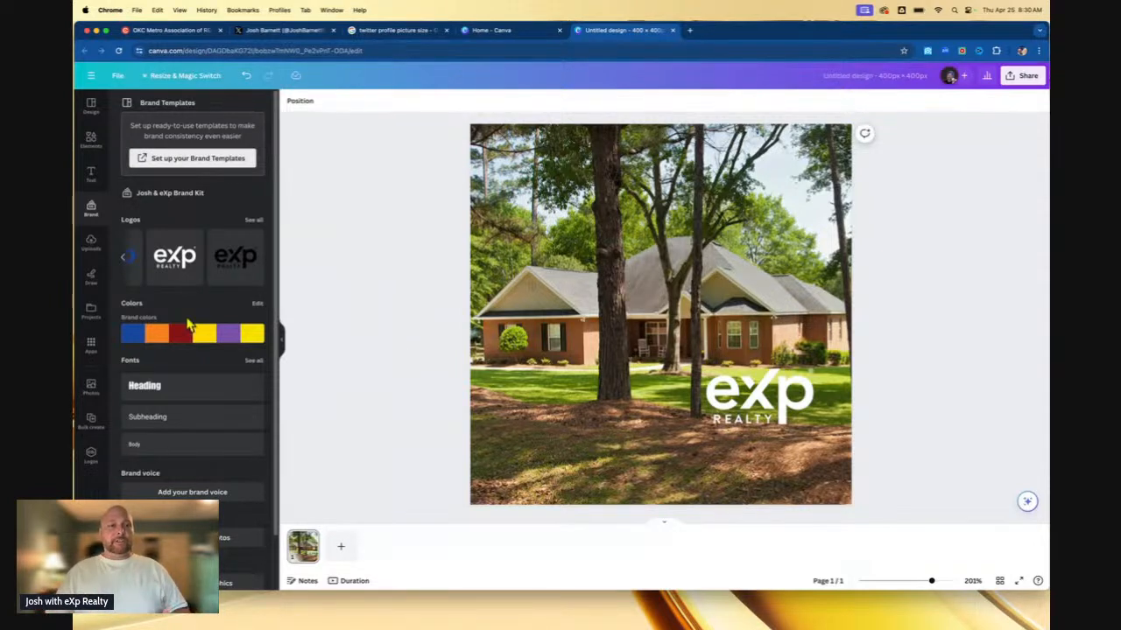
# Add the uploaded selfie with the river and city skyline behind the man to the canvas
pyautogui.click(100, 257)
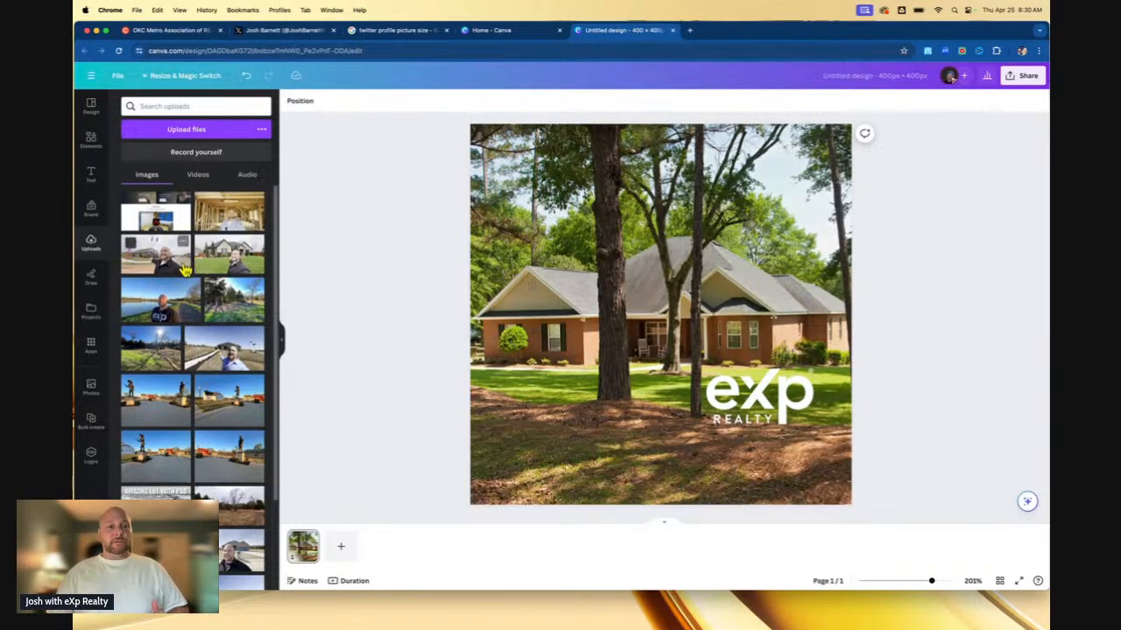
pyautogui.scroll(-2, 182, 293)
pyautogui.scroll(-5, 182, 300)
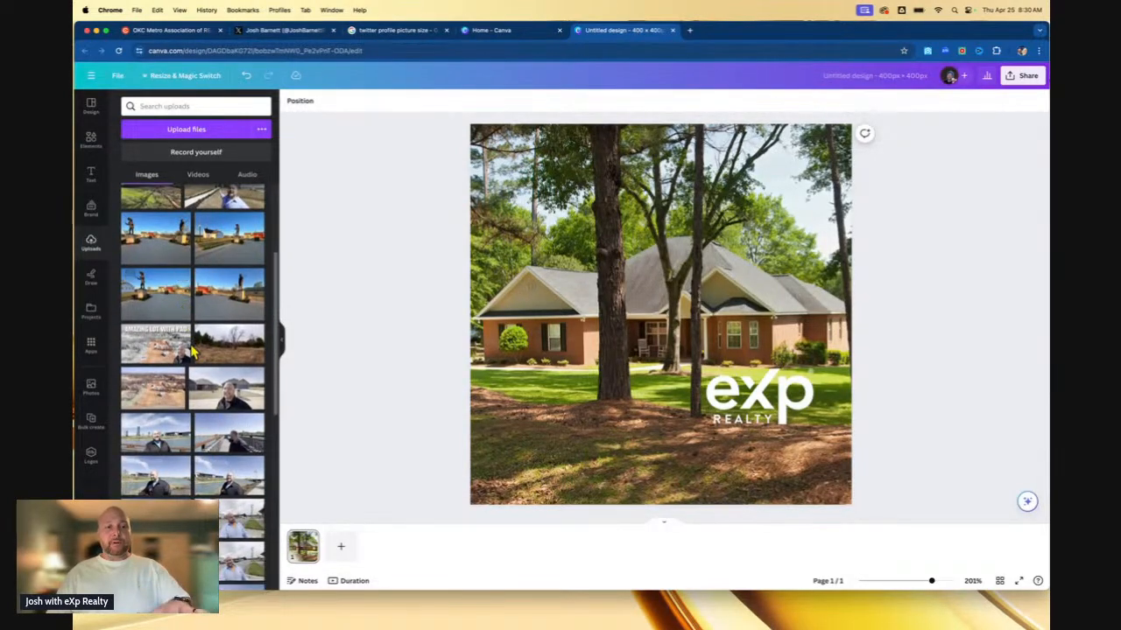
pyautogui.scroll(-1, 187, 342)
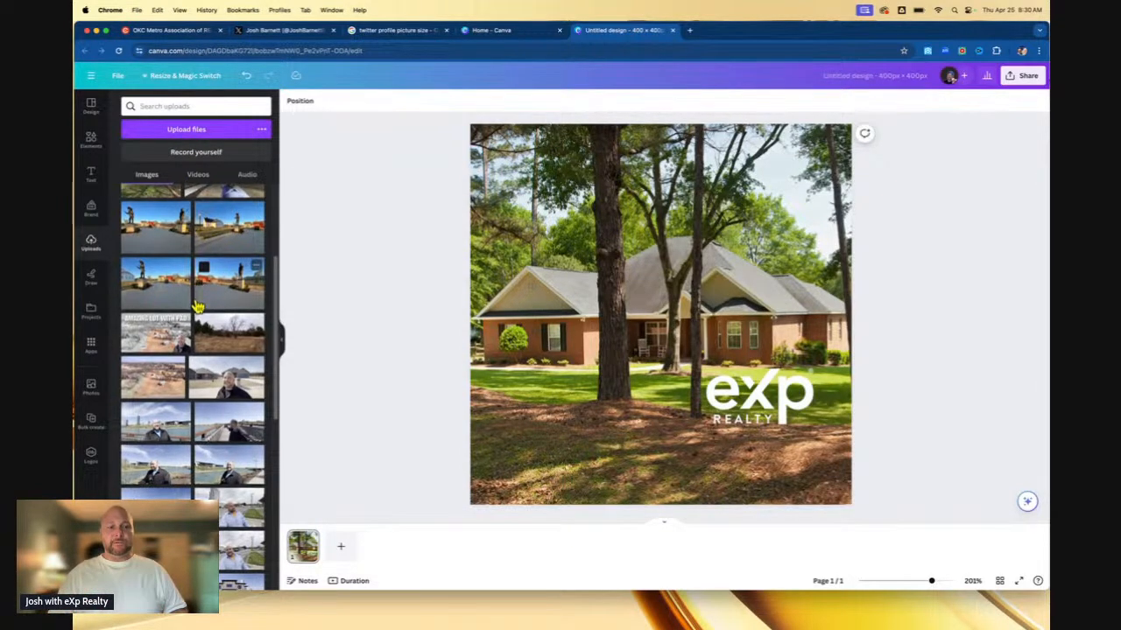
pyautogui.scroll(-2, 196, 341)
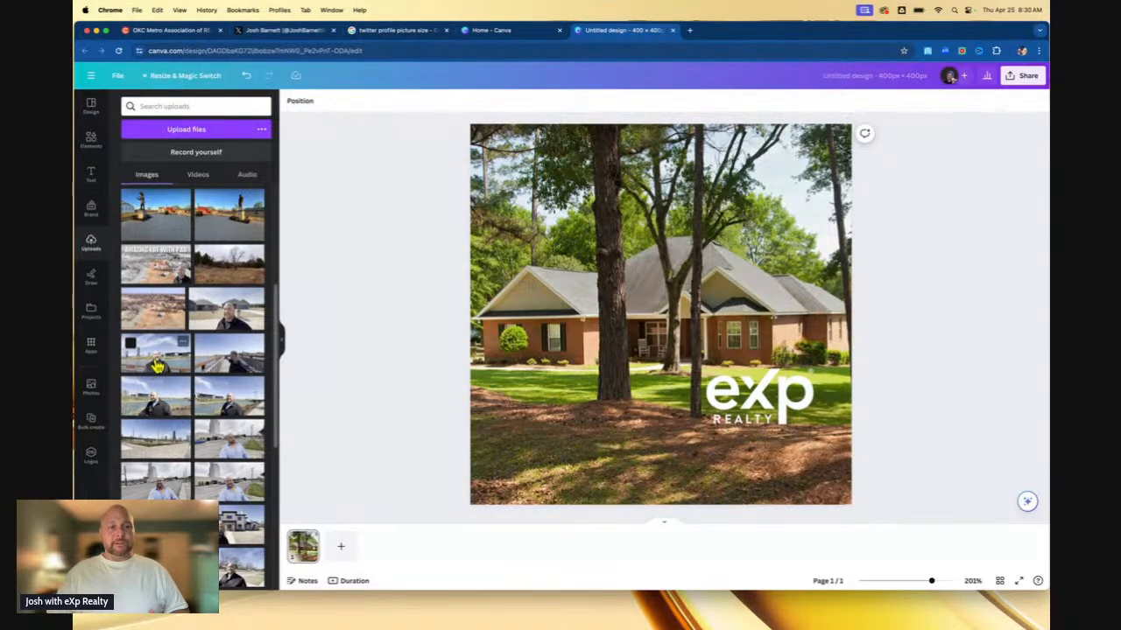
pyautogui.click(155, 364)
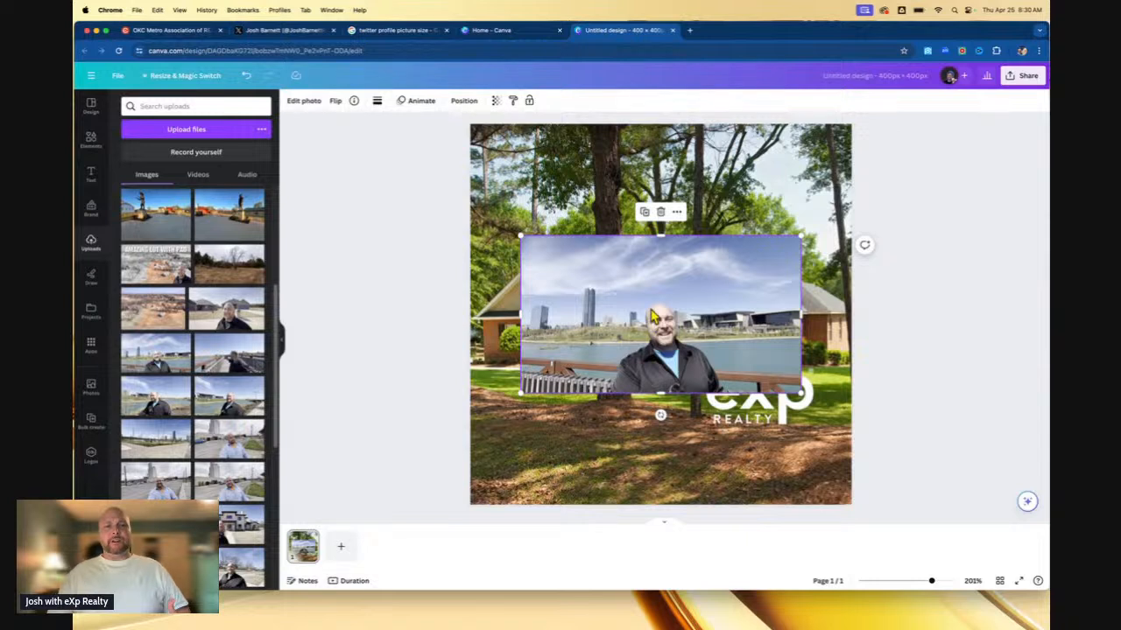
# Remove the background of the skyline selfie and crop the photo closely around the man
pyautogui.click(304, 100)
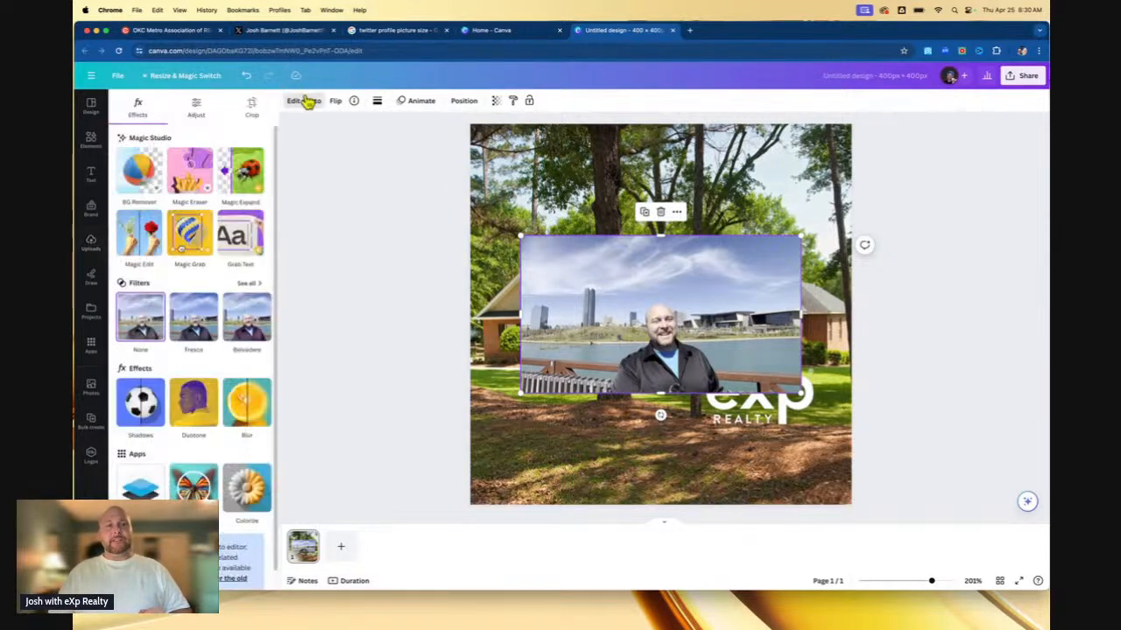
pyautogui.click(143, 175)
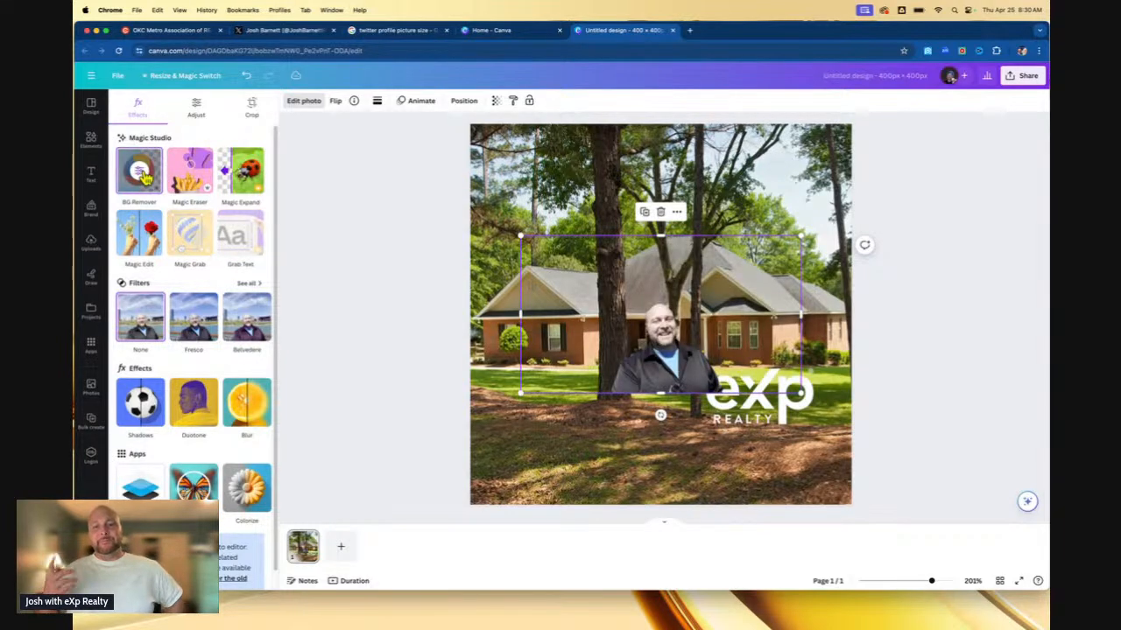
pyautogui.click(250, 109)
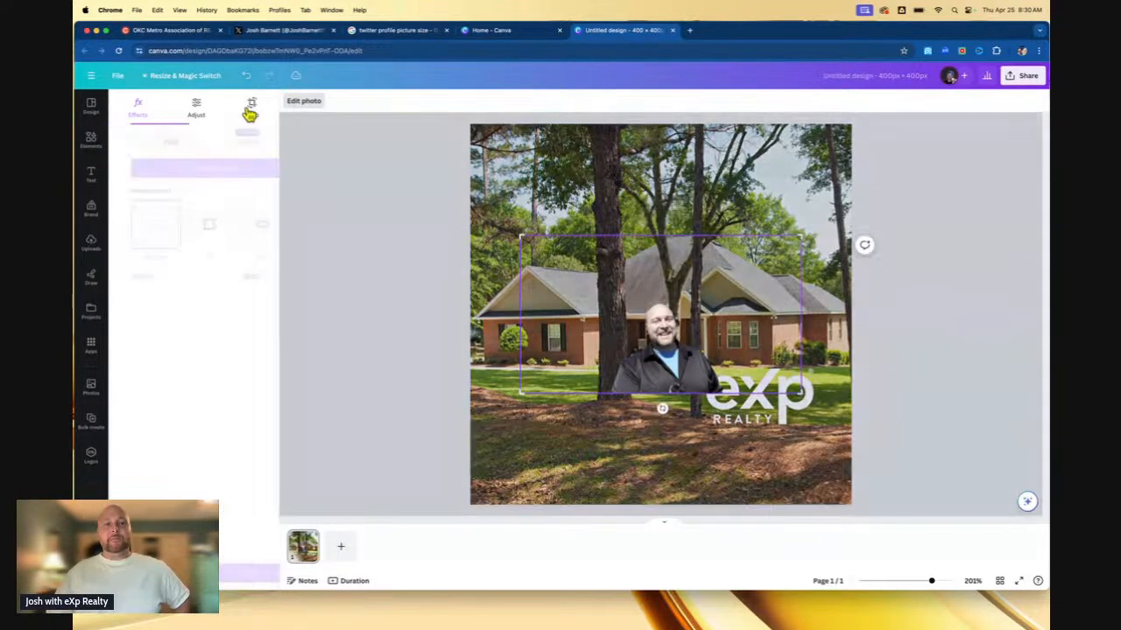
pyautogui.moveTo(521, 236); pyautogui.dragTo(606, 295)
pyautogui.moveTo(803, 294); pyautogui.dragTo(725, 297)
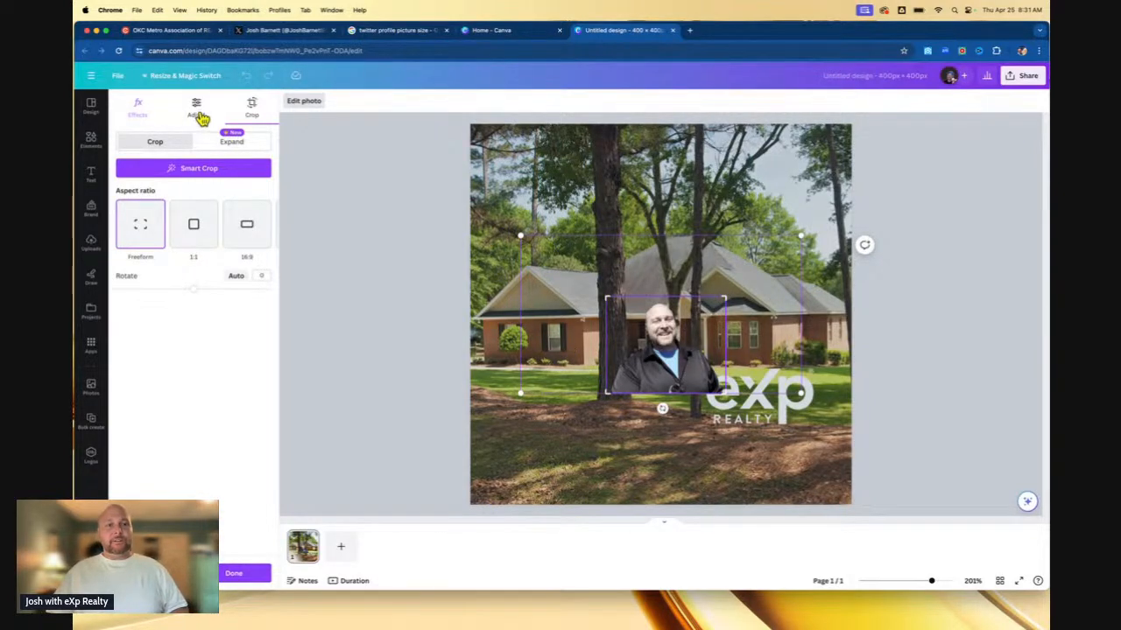
pyautogui.click(153, 114)
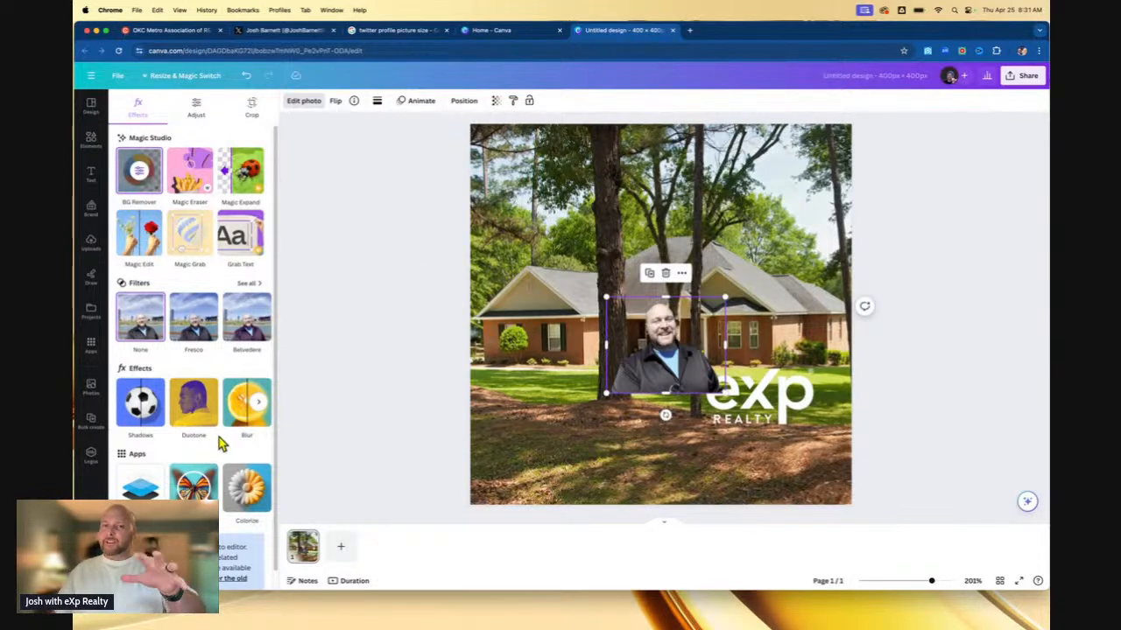
# Give the cut-out man an Outline shadow with size 5 and color #FFFFFF
pyautogui.click(142, 417)
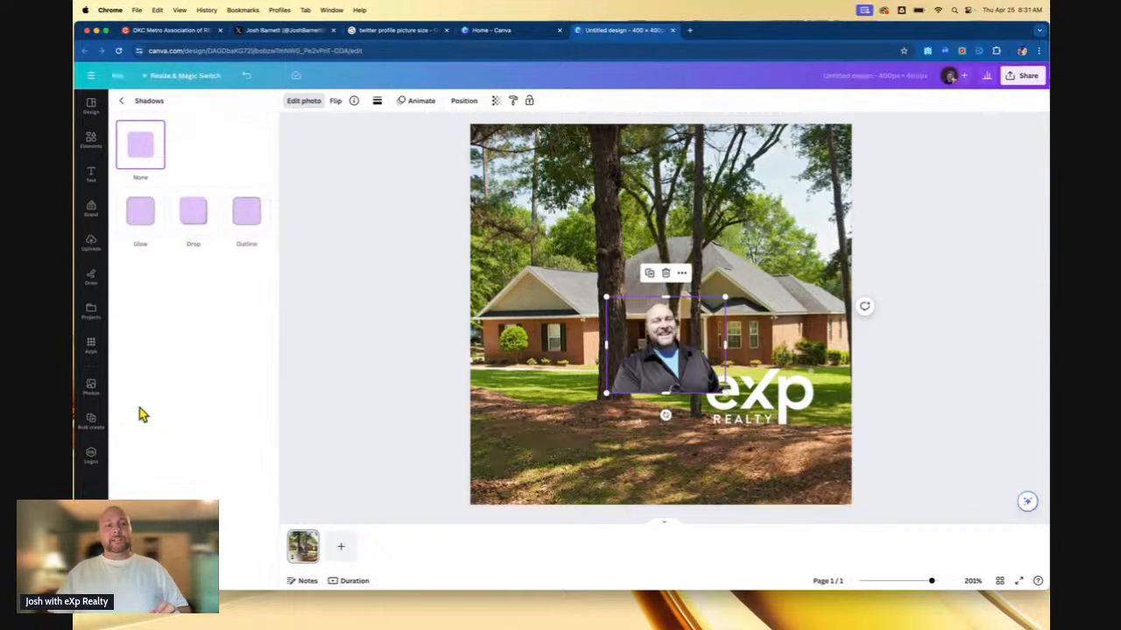
pyautogui.click(248, 215)
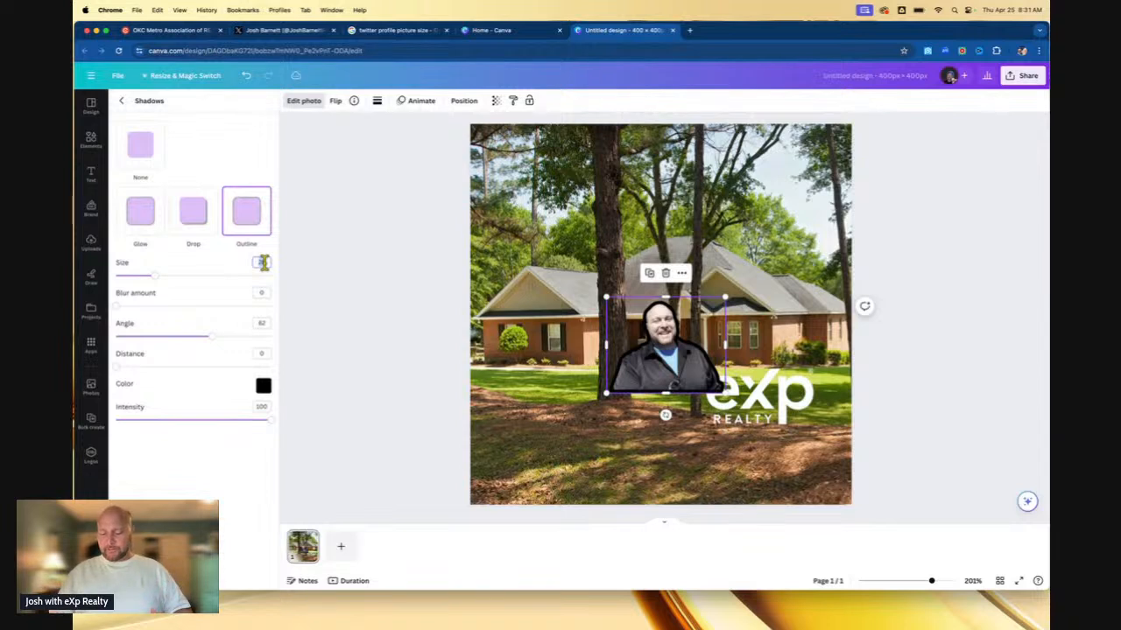
pyautogui.write('5')
pyautogui.press('Return')
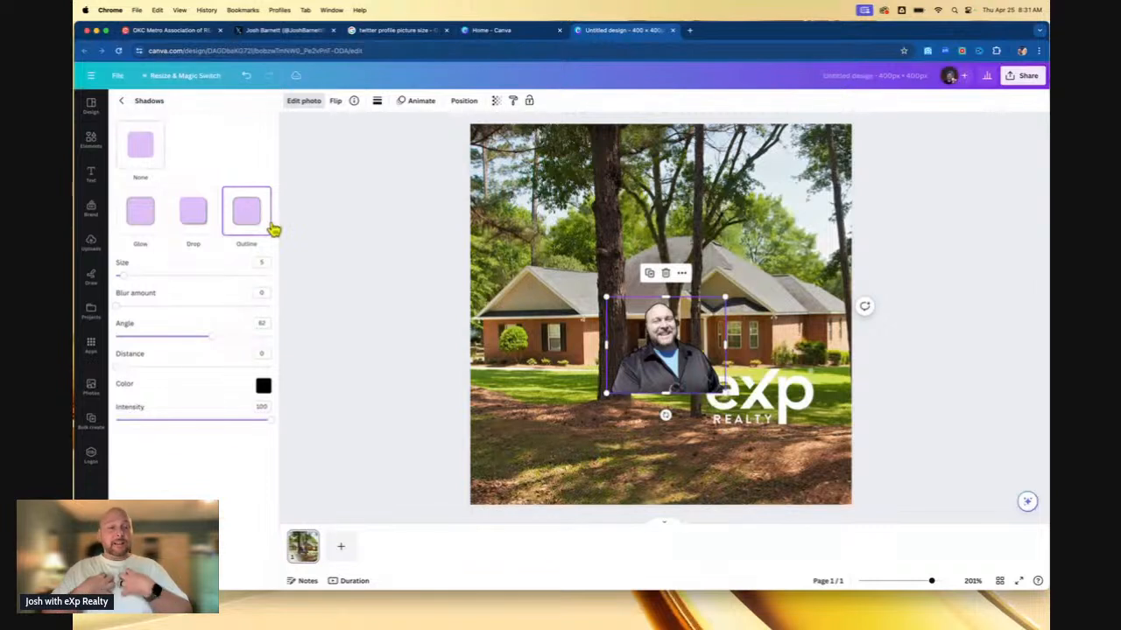
pyautogui.click(263, 386)
pyautogui.write('ffffff')
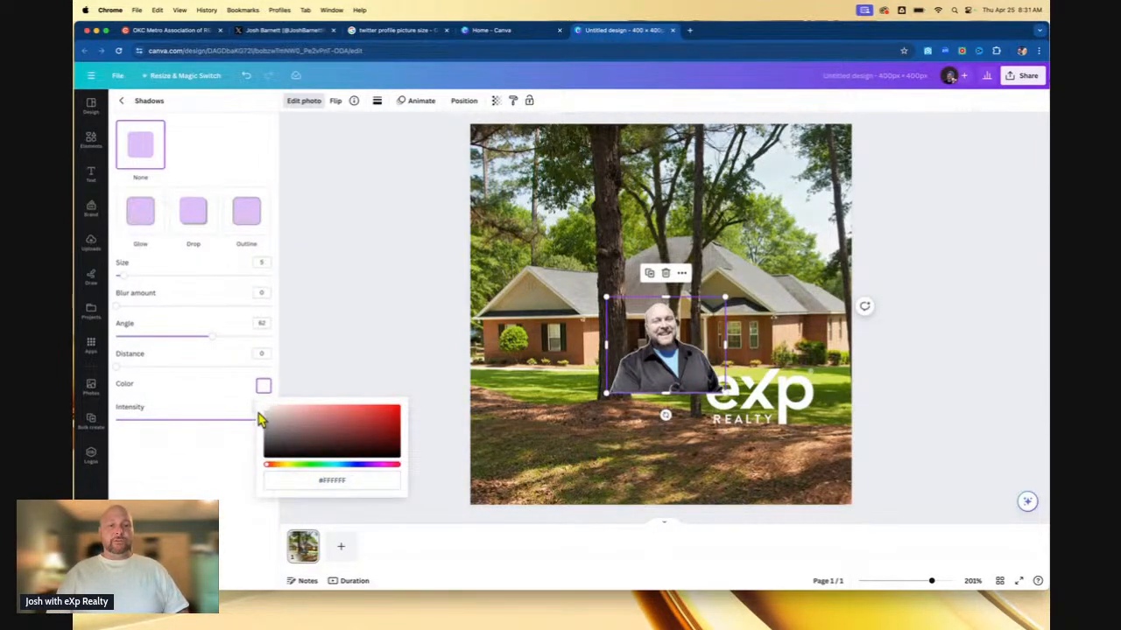
pyautogui.click(205, 478)
# Move the outlined cutout to the photo's lower left and enlarge it until head and shoulders fill the area beside the logo
pyautogui.moveTo(654, 362); pyautogui.dragTo(619, 479)
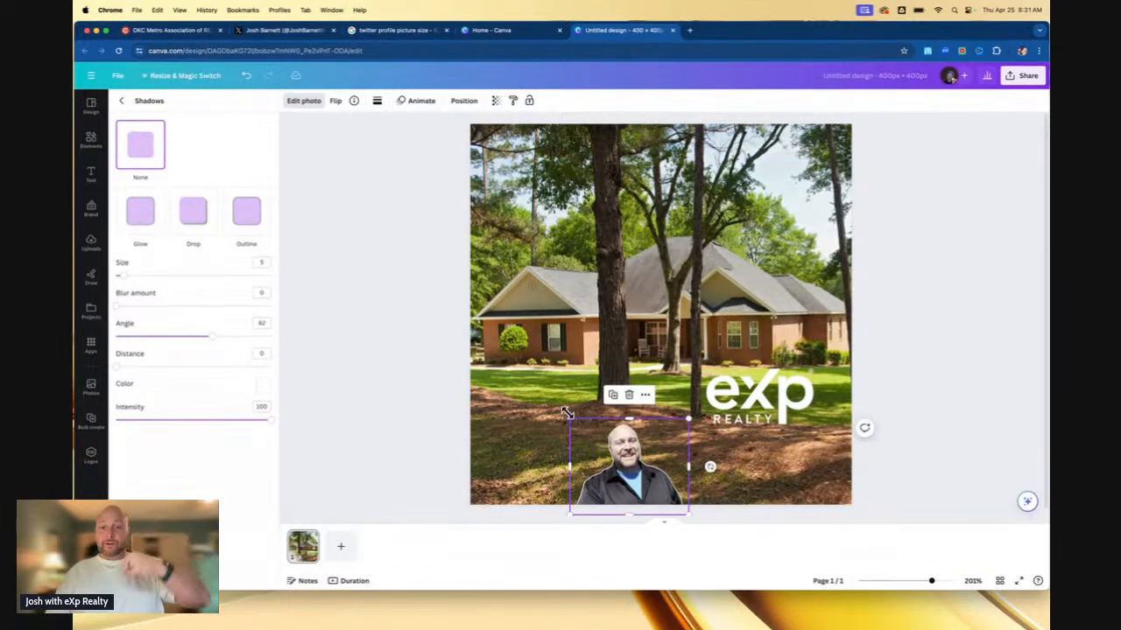
pyautogui.moveTo(567, 413); pyautogui.dragTo(366, 253)
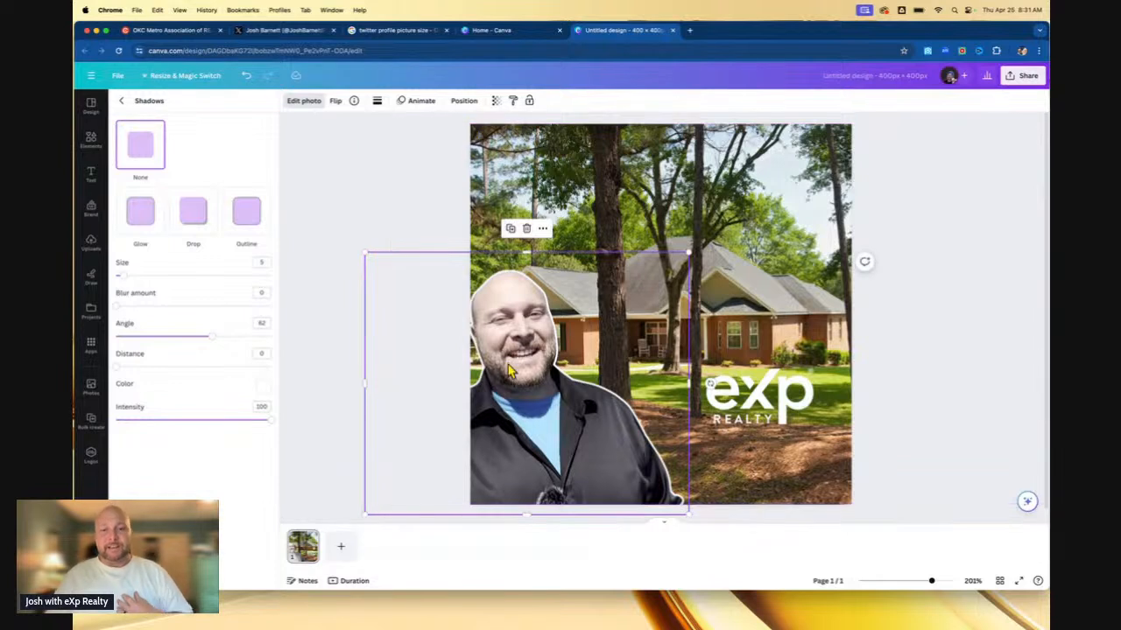
pyautogui.moveTo(366, 255); pyautogui.dragTo(345, 193)
pyautogui.moveTo(571, 429); pyautogui.dragTo(611, 449)
pyautogui.moveTo(570, 413); pyautogui.dragTo(581, 410)
pyautogui.click(412, 171)
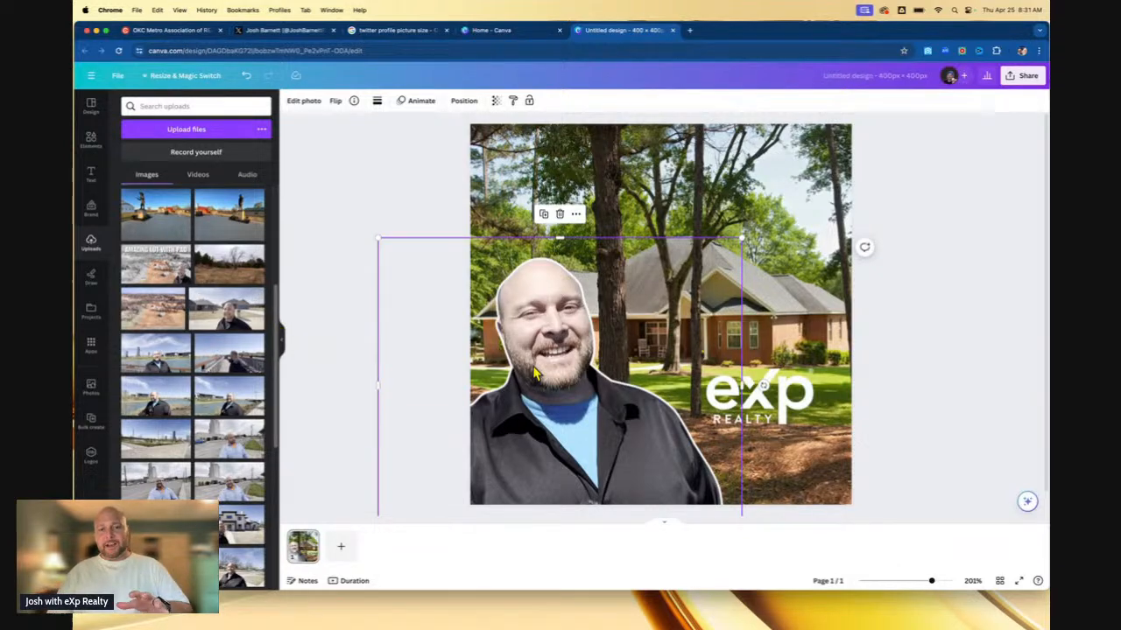
# Try the uploaded selfie taken in front of the new houses and delete it from the canvas
pyautogui.click(252, 320)
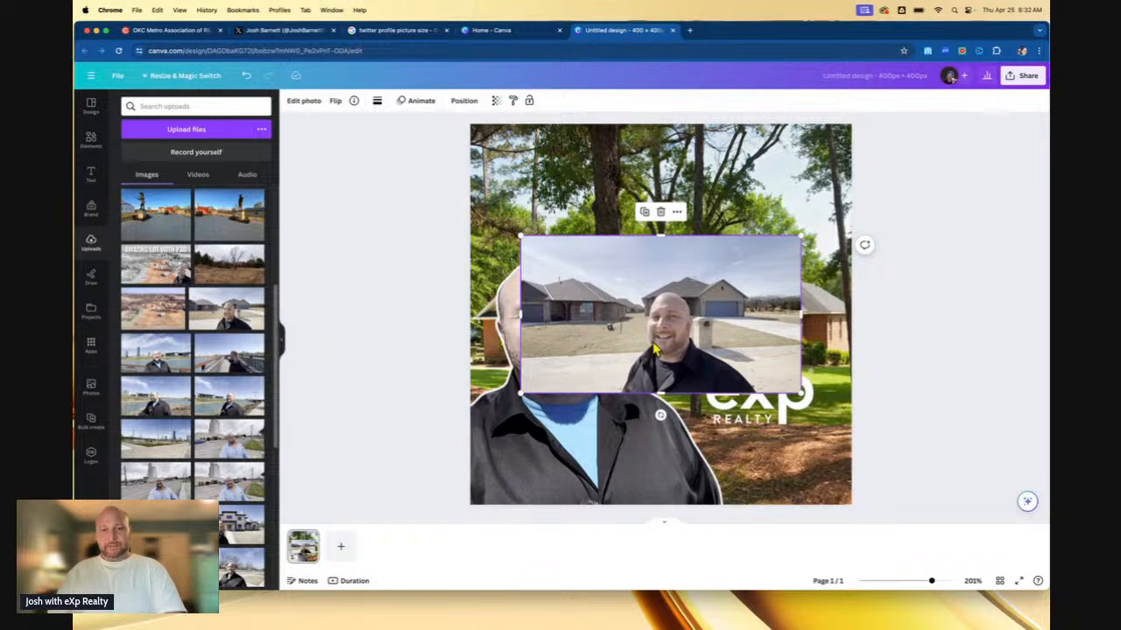
pyautogui.press('BackSpace')
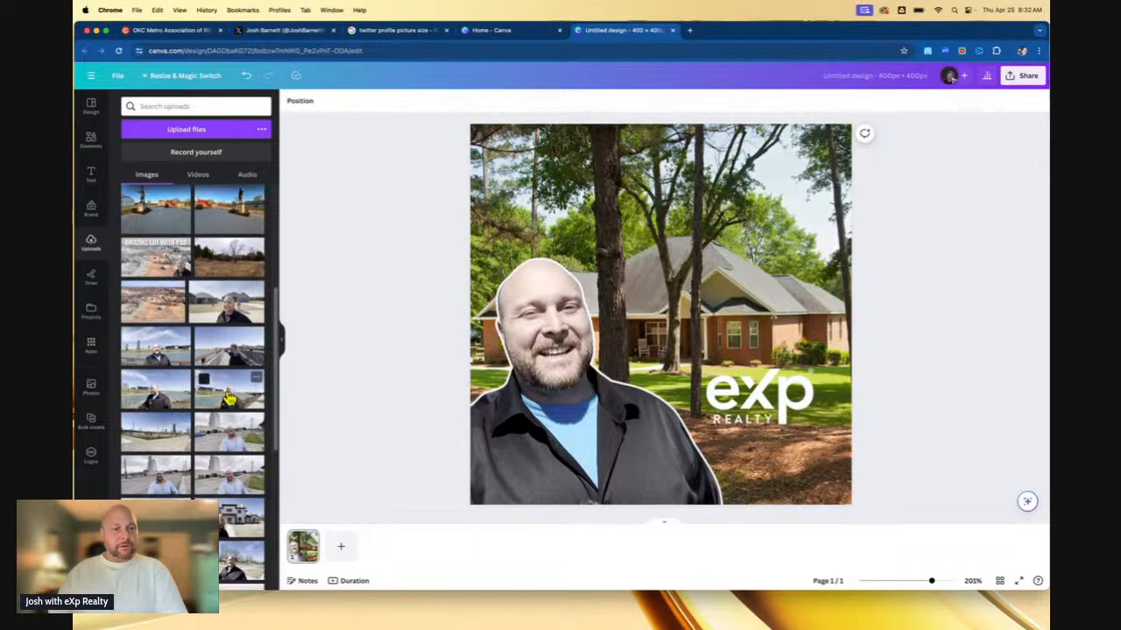
# Add the uploaded selfie taken beside the river path and delete the large outlined cutout
pyautogui.scroll(-1, 229, 381)
pyautogui.click(230, 378)
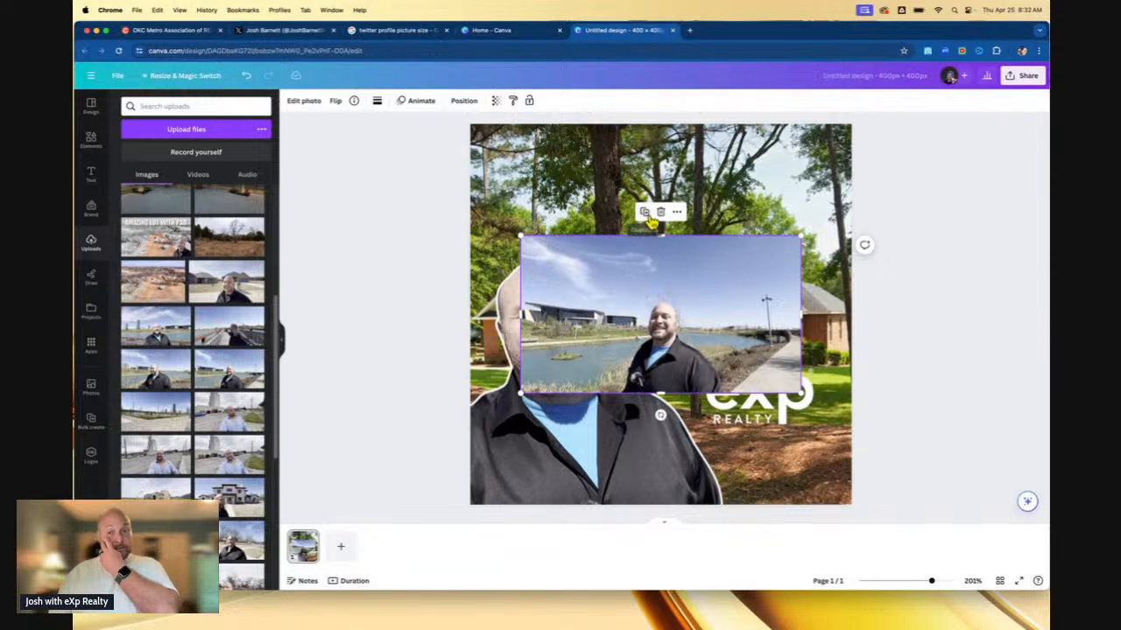
pyautogui.click(569, 473)
pyautogui.press('BackSpace')
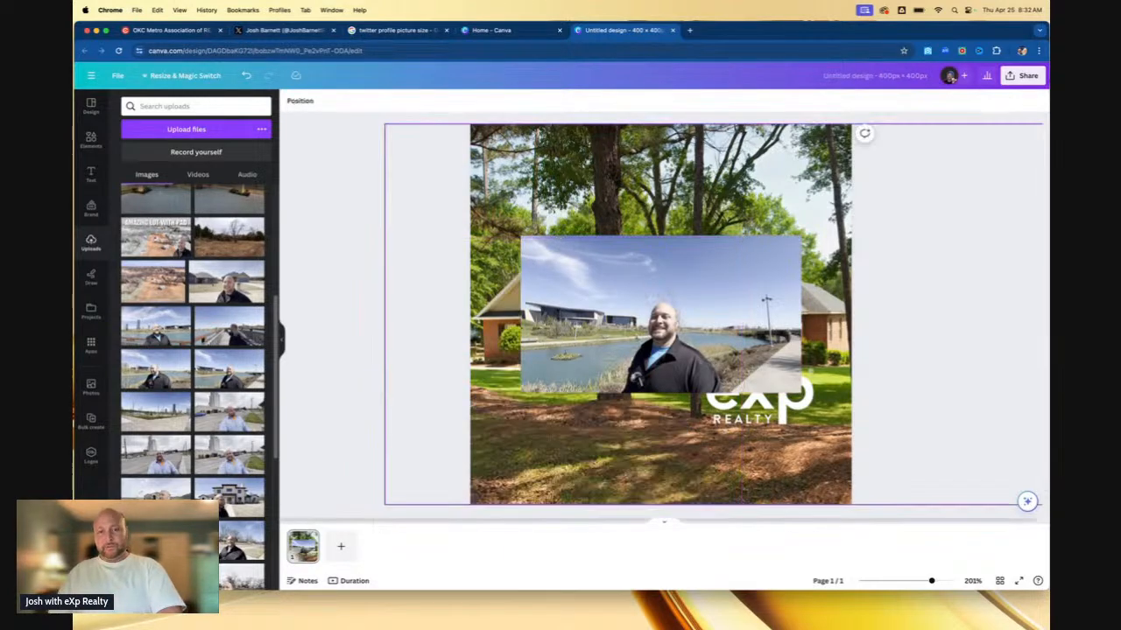
# Remove the background of the river path selfie and crop the photo closely around the man
pyautogui.click(637, 334)
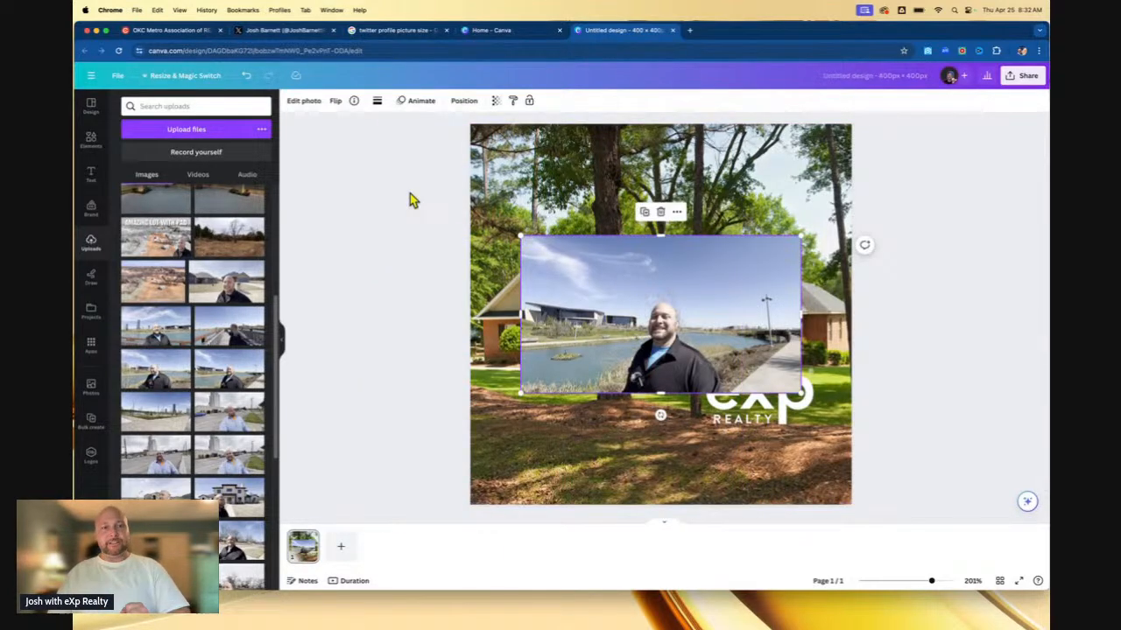
pyautogui.click(306, 102)
pyautogui.click(135, 174)
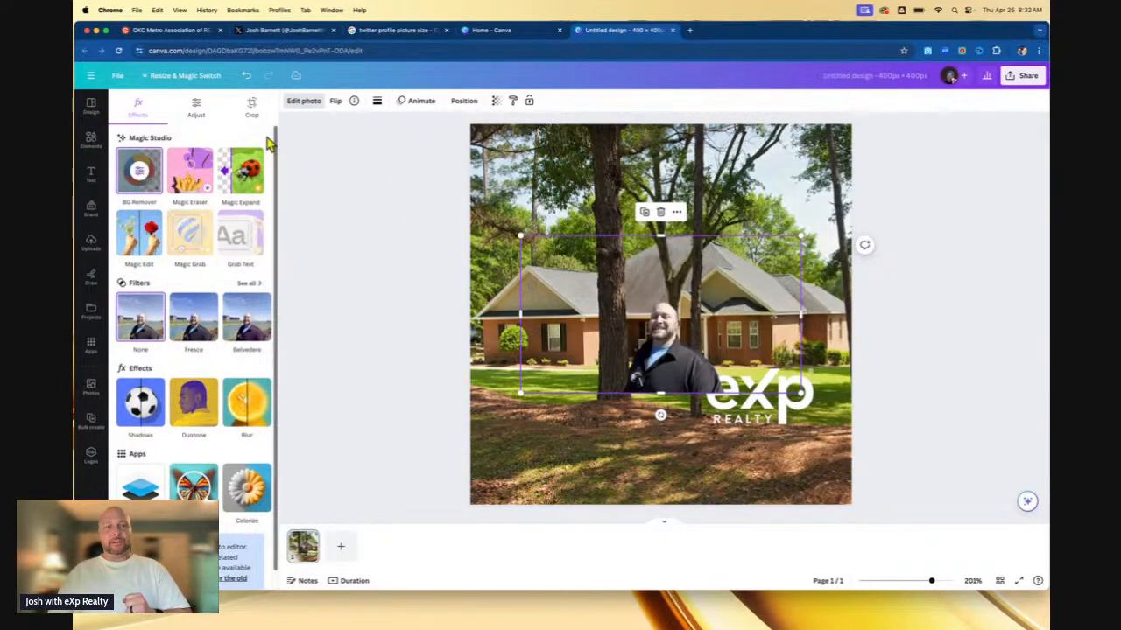
pyautogui.click(251, 106)
pyautogui.moveTo(520, 238); pyautogui.dragTo(607, 295)
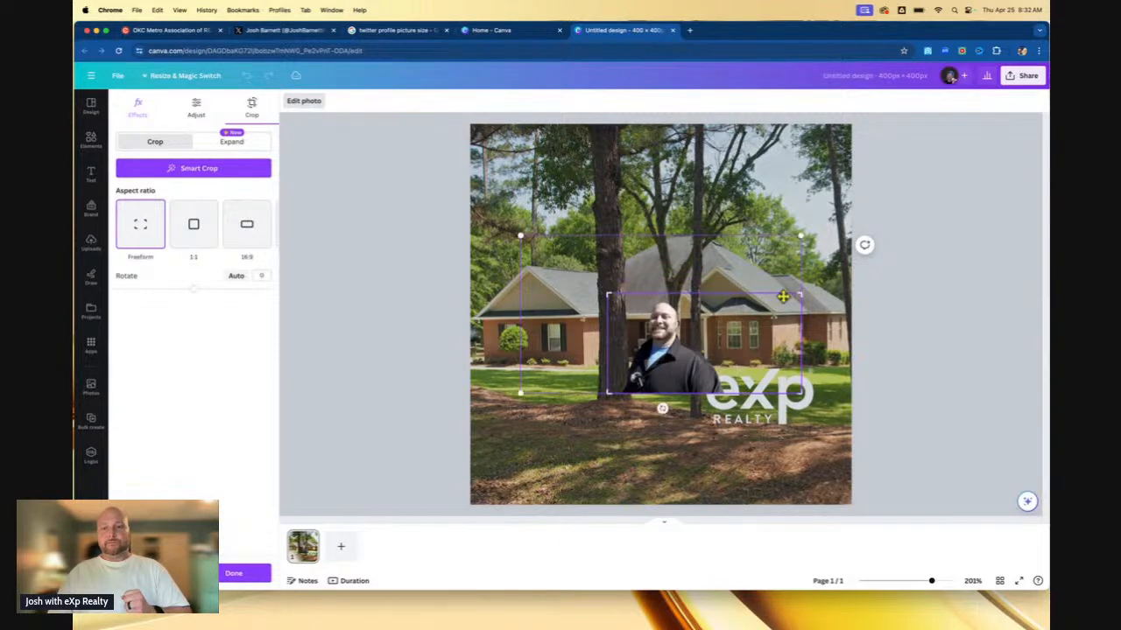
pyautogui.moveTo(796, 296); pyautogui.dragTo(728, 294)
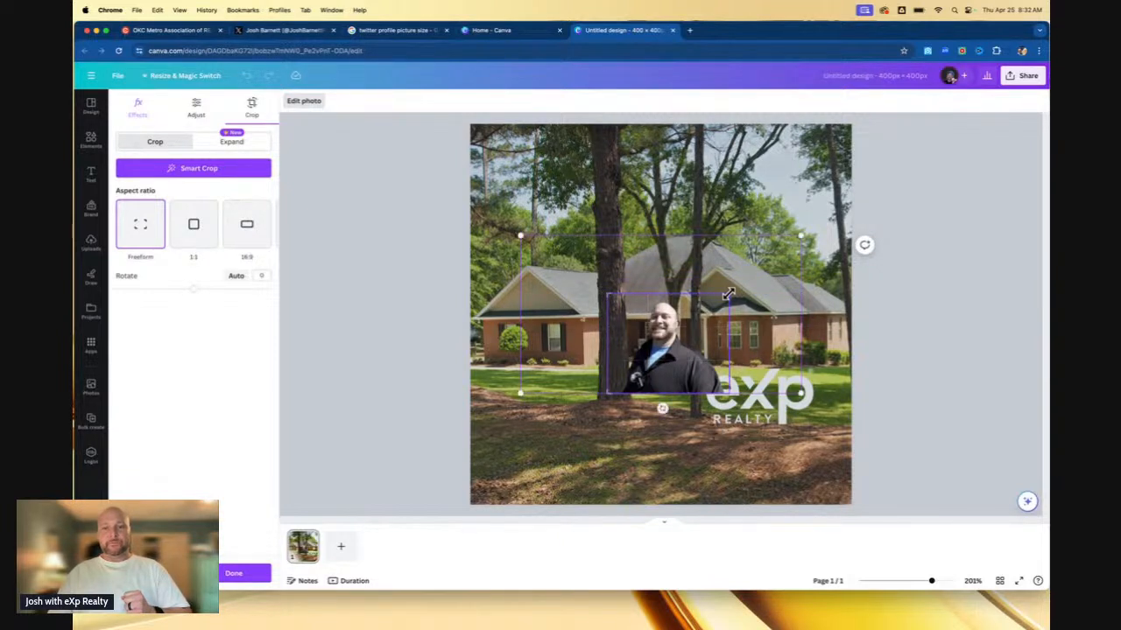
pyautogui.click(141, 117)
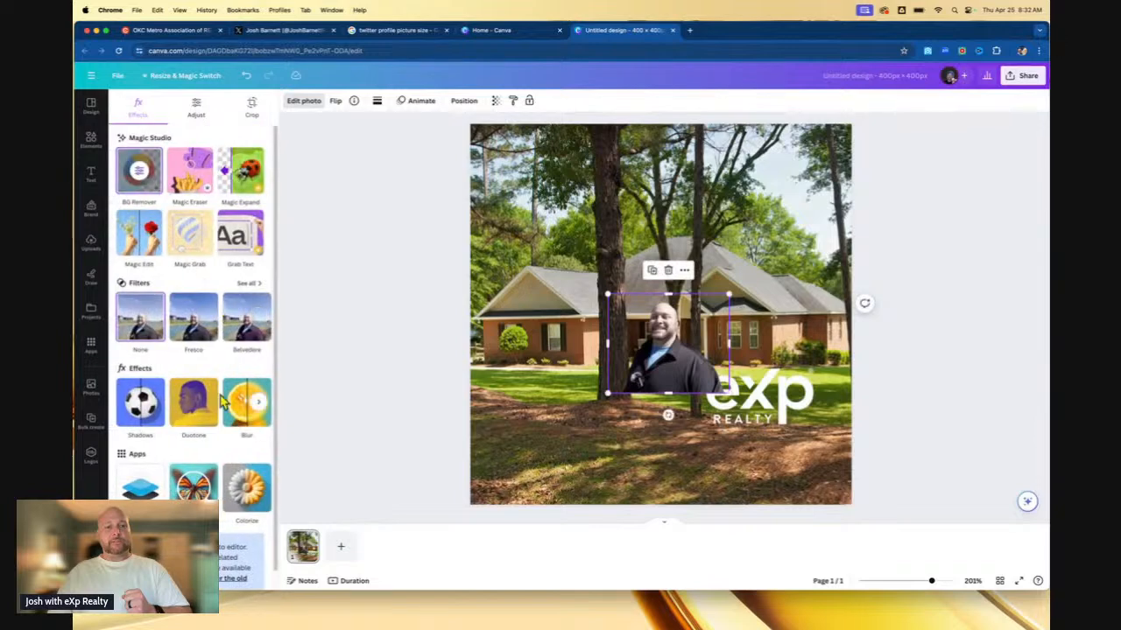
# Apply an Outline shadow to the new cutout with size 5 and a white color
pyautogui.click(156, 410)
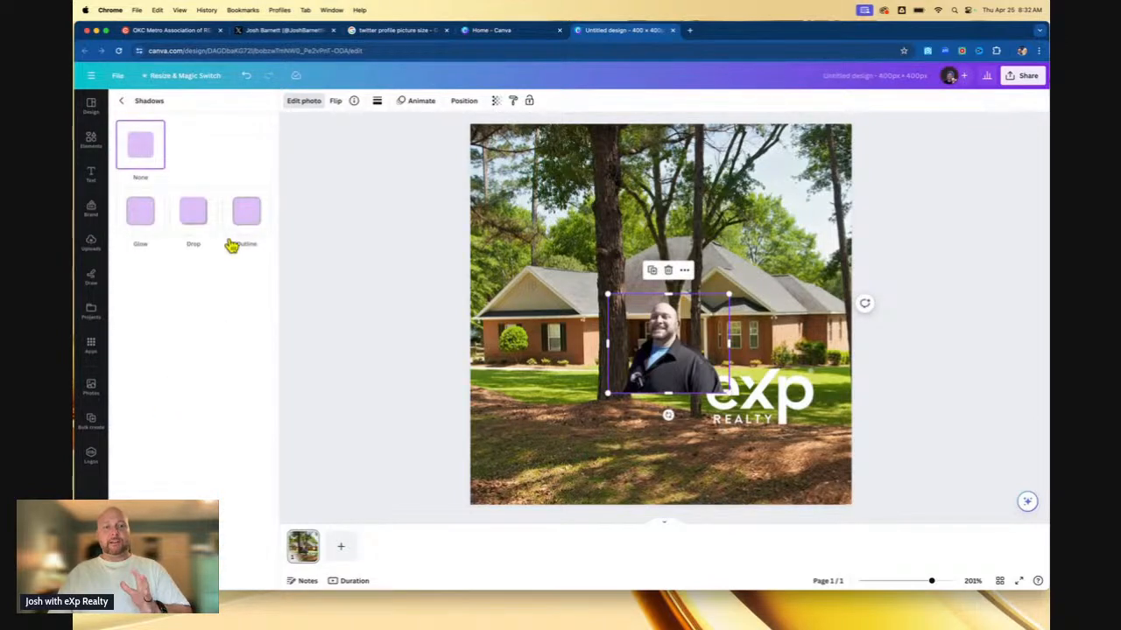
pyautogui.click(121, 100)
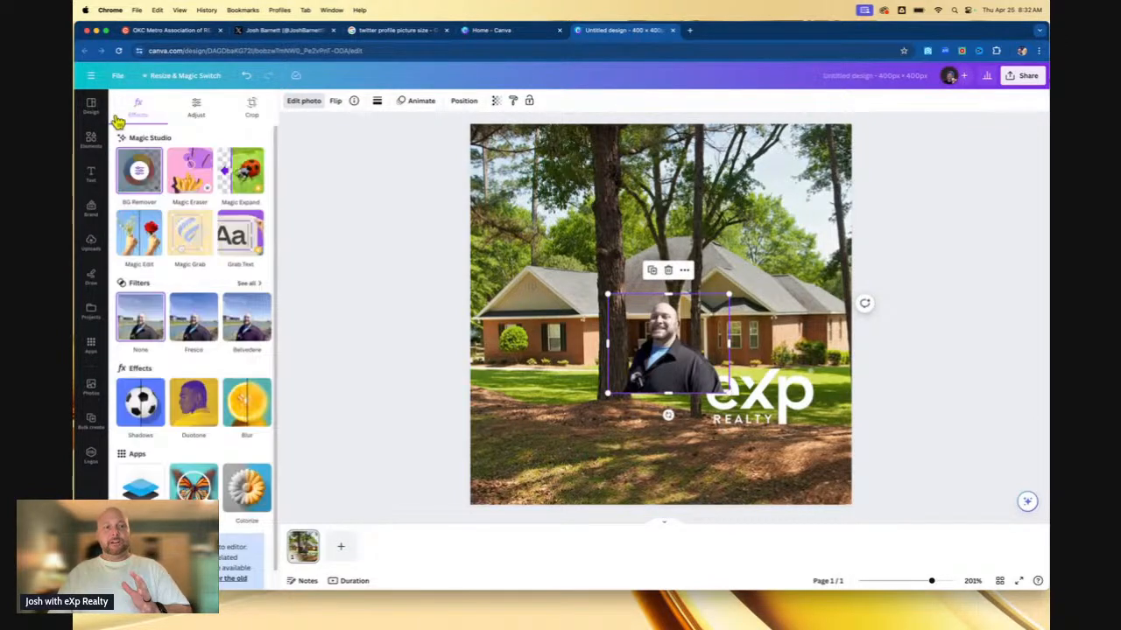
pyautogui.click(147, 421)
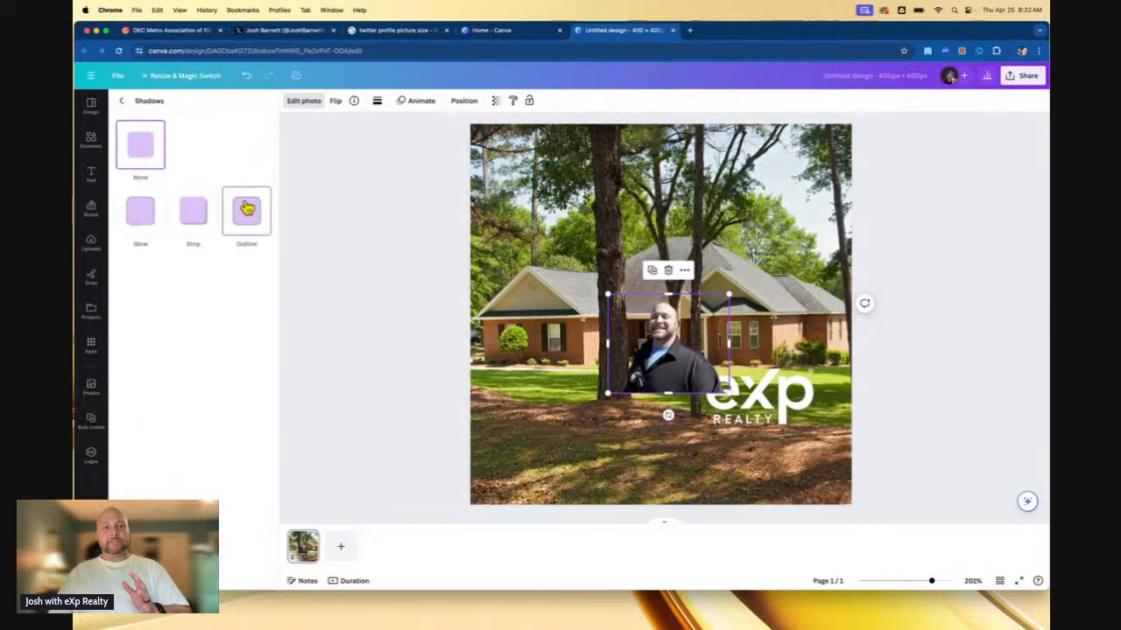
pyautogui.click(249, 223)
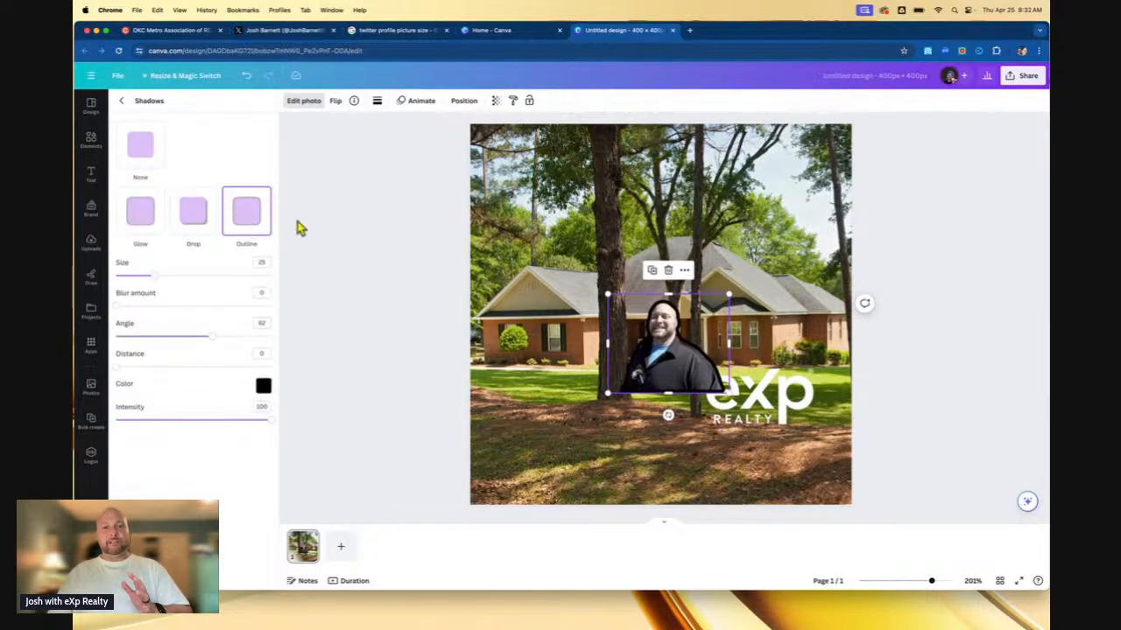
pyautogui.write('5')
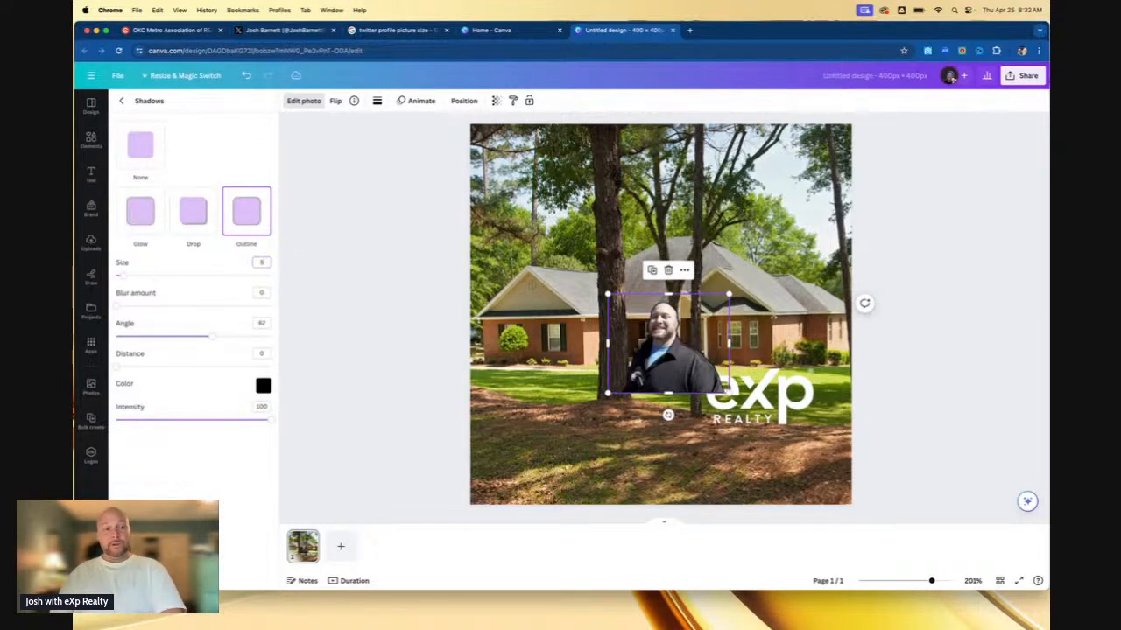
pyautogui.click(264, 386)
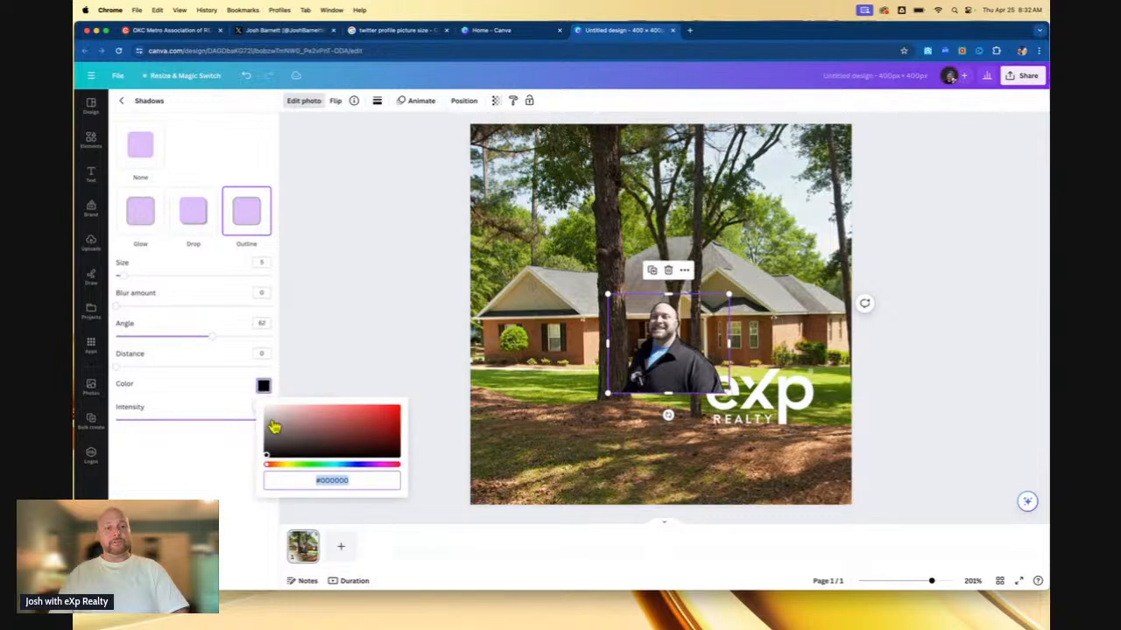
pyautogui.moveTo(273, 425); pyautogui.dragTo(247, 406)
pyautogui.click(216, 482)
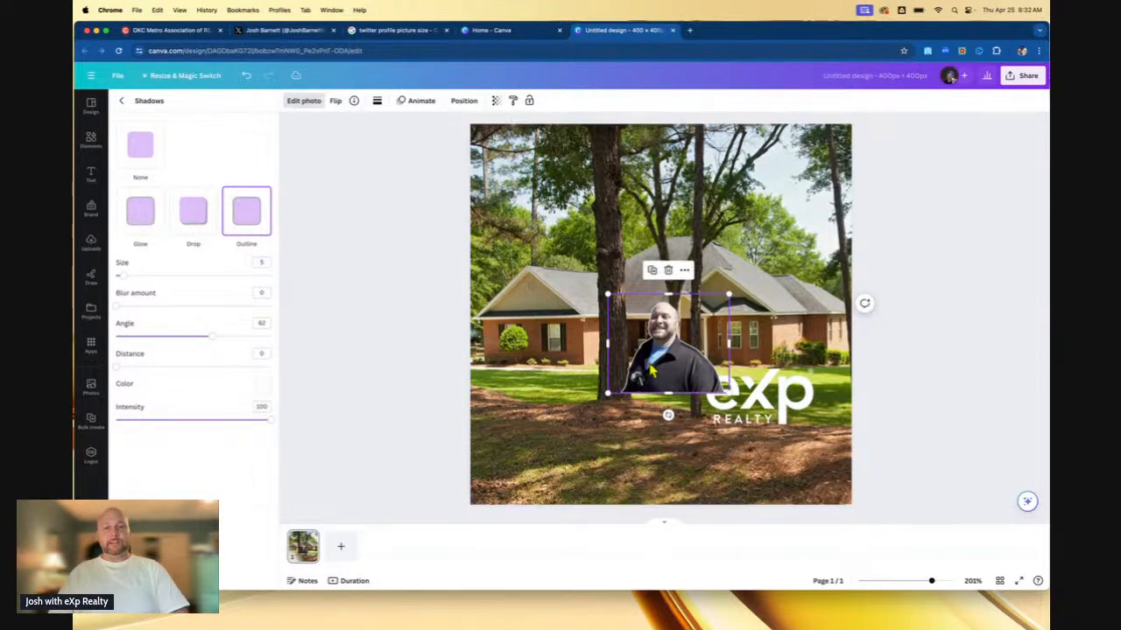
# Flip the portrait cutout horizontally and move it into the lower-left corner of the design
pyautogui.moveTo(652, 371); pyautogui.dragTo(576, 435)
pyautogui.click(140, 144)
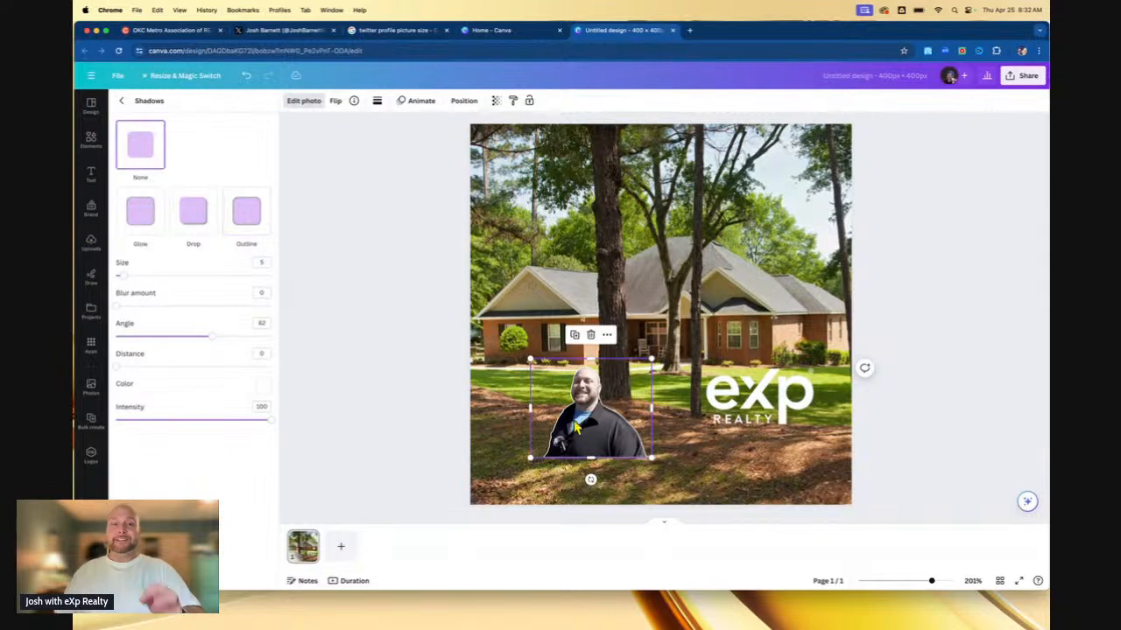
pyautogui.click(336, 103)
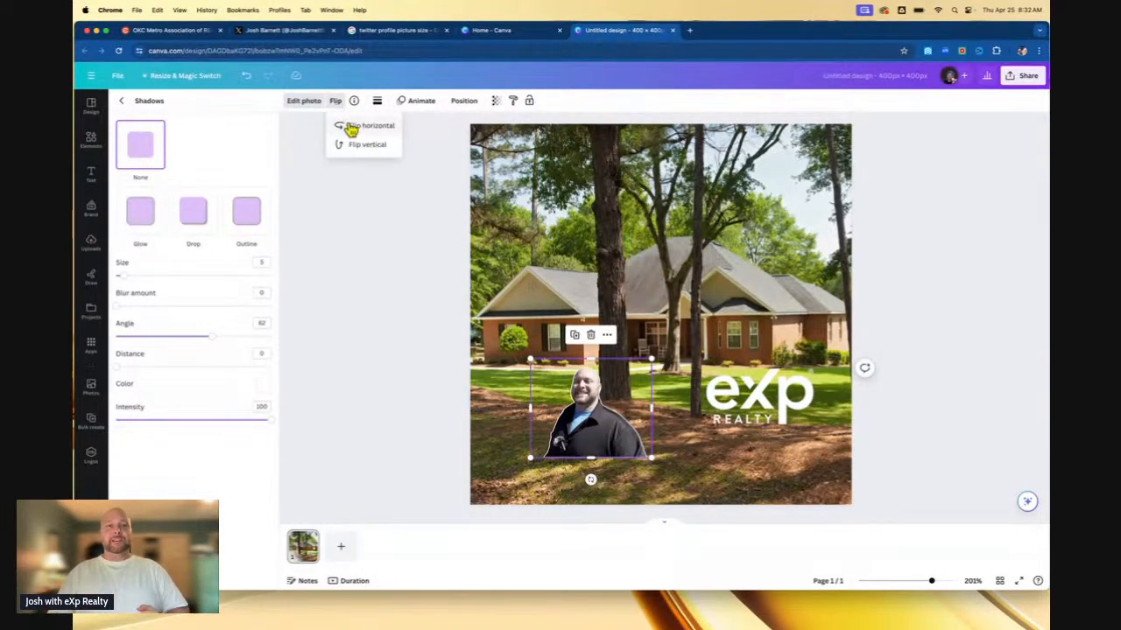
pyautogui.click(351, 127)
pyautogui.moveTo(603, 424); pyautogui.dragTo(508, 479)
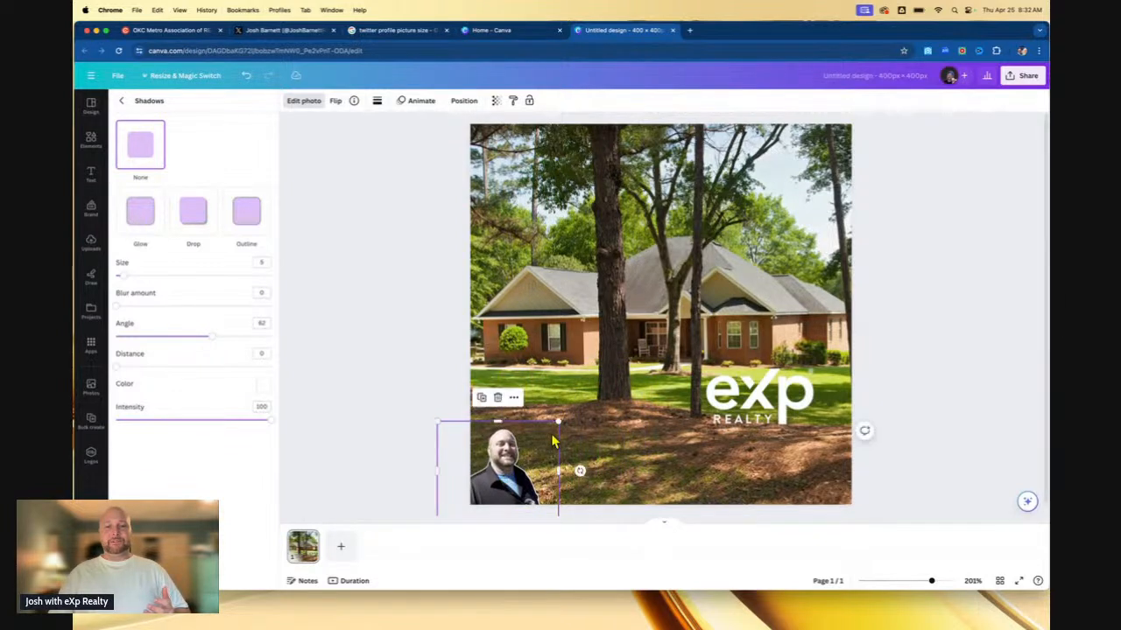
# Enlarge the portrait cutout to roughly two thirds of the design's height, with its lower edge running off the canvas
pyautogui.moveTo(557, 420); pyautogui.dragTo(776, 246)
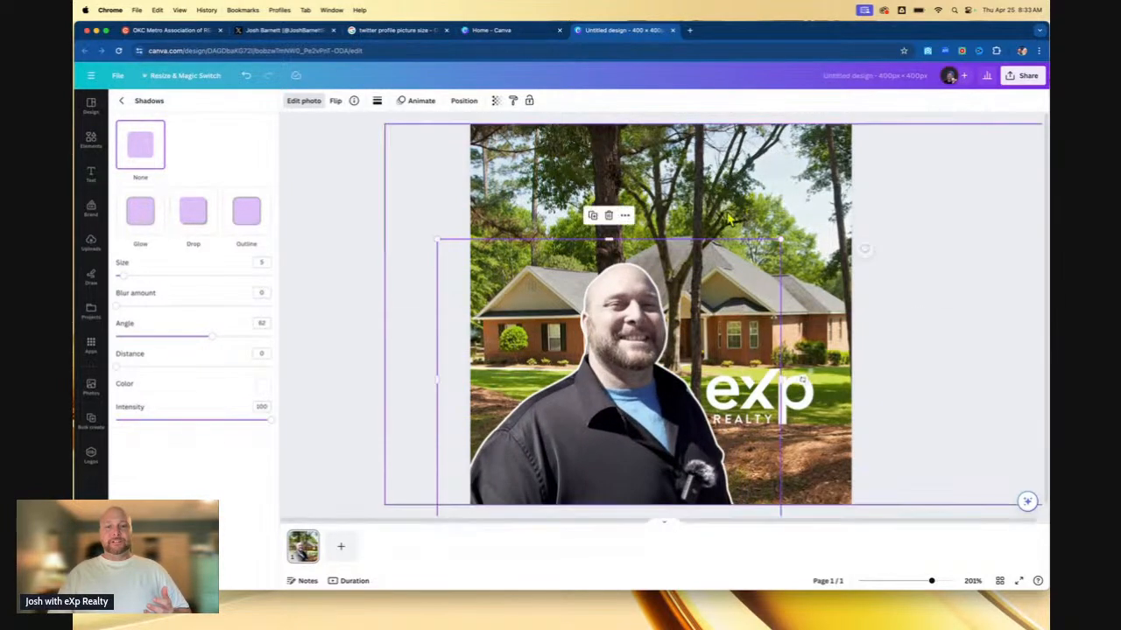
pyautogui.moveTo(617, 387); pyautogui.dragTo(582, 382)
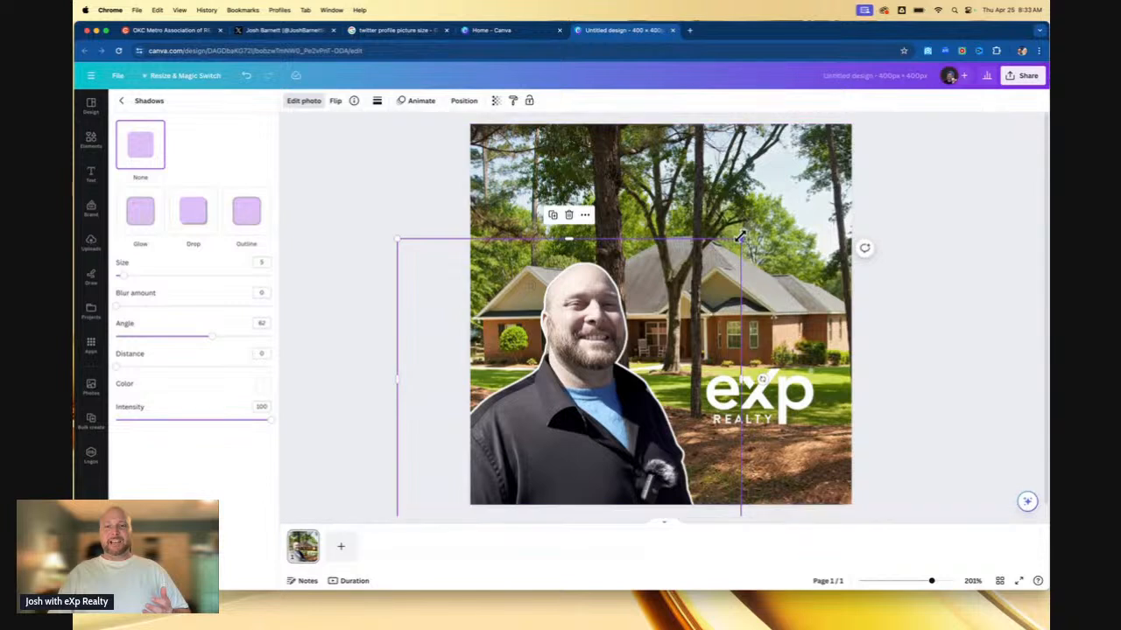
pyautogui.moveTo(741, 239); pyautogui.dragTo(771, 215)
pyautogui.moveTo(602, 380); pyautogui.dragTo(598, 398)
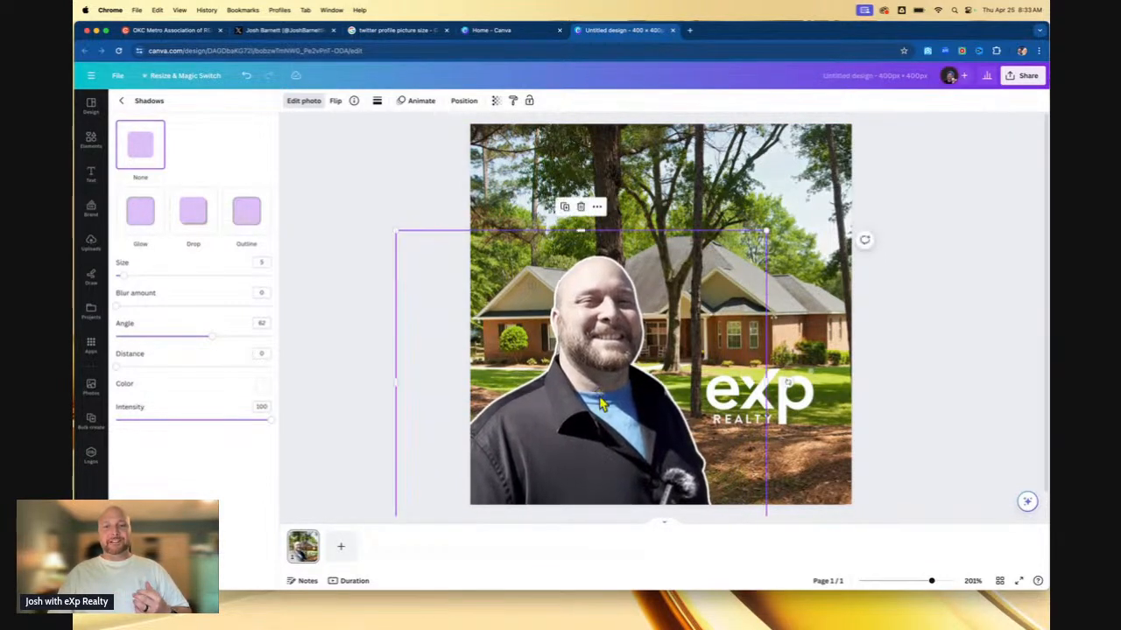
# Apply Auto-adjust to the whole image of the portrait cutout
pyautogui.click(121, 102)
pyautogui.click(198, 112)
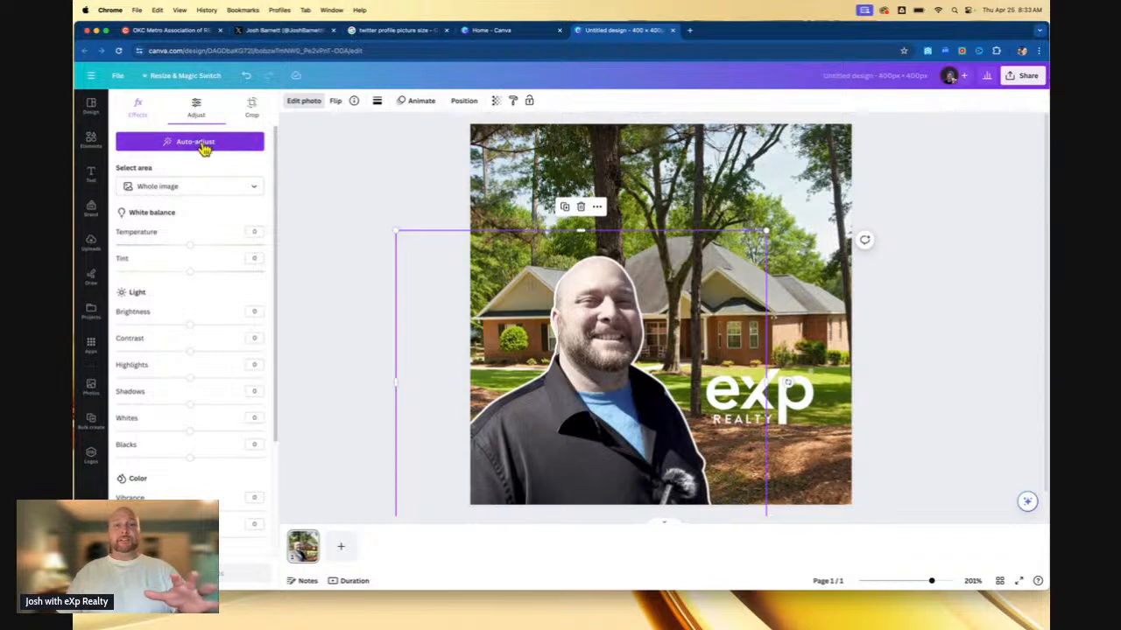
pyautogui.click(203, 151)
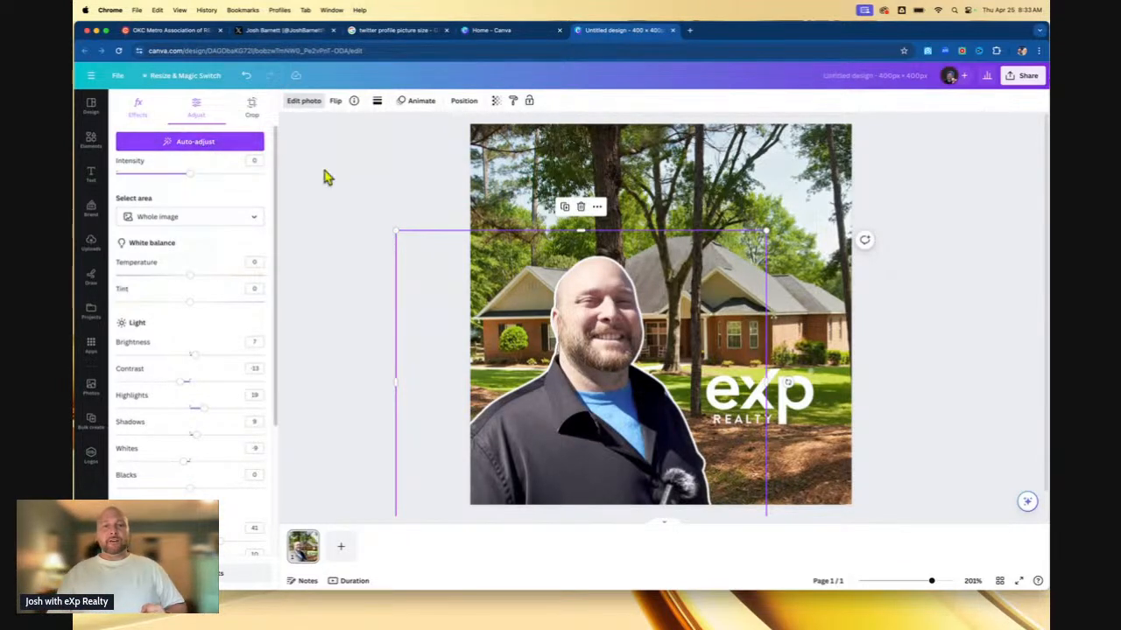
# Enlarge the house background slightly and reposition it so the house sits behind and beside the portrait
pyautogui.click(503, 191)
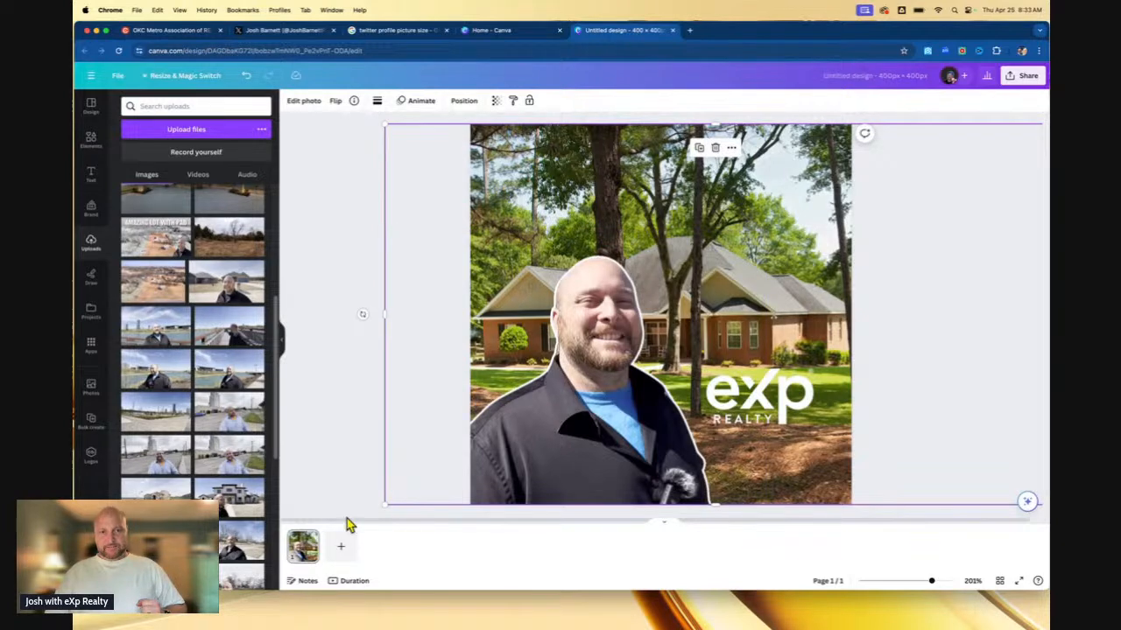
pyautogui.moveTo(383, 505); pyautogui.dragTo(338, 537)
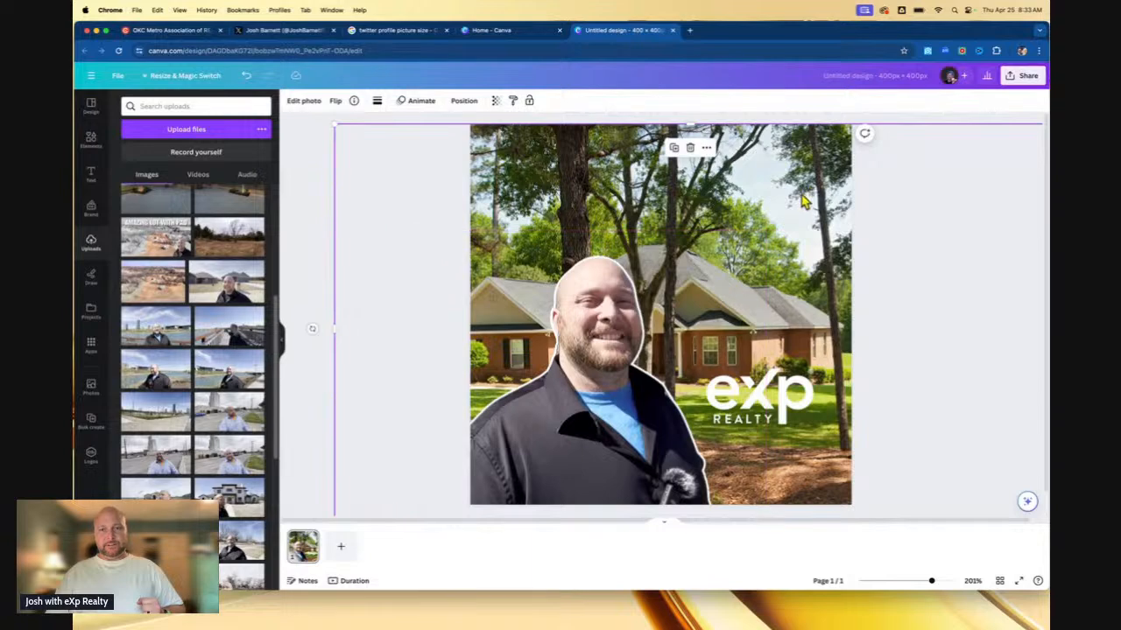
pyautogui.moveTo(798, 193); pyautogui.dragTo(831, 163)
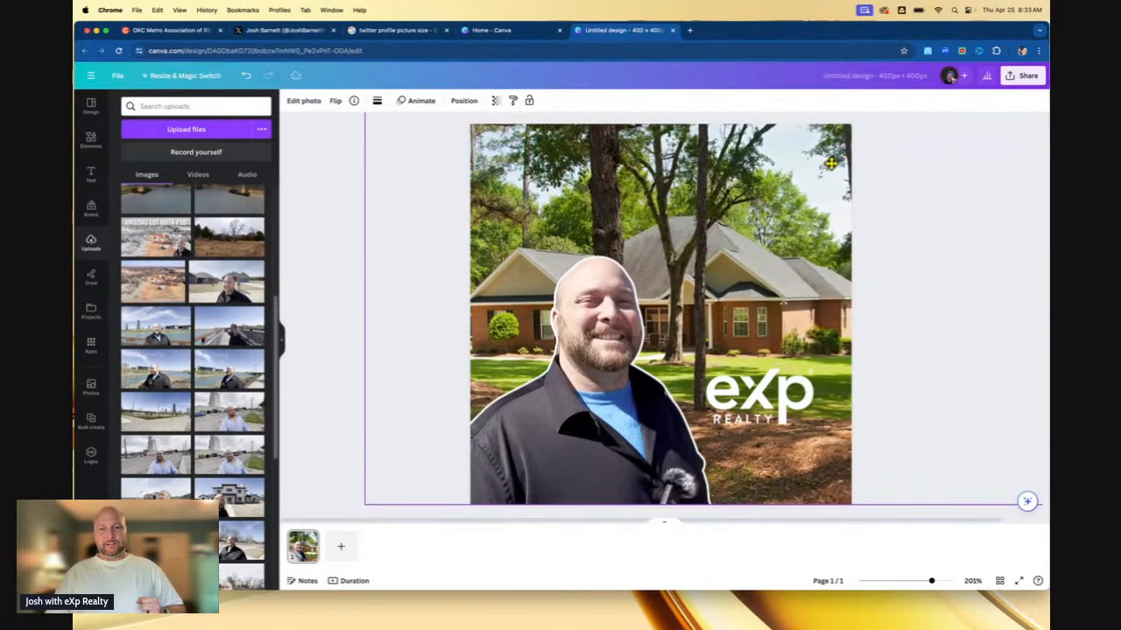
pyautogui.click(348, 224)
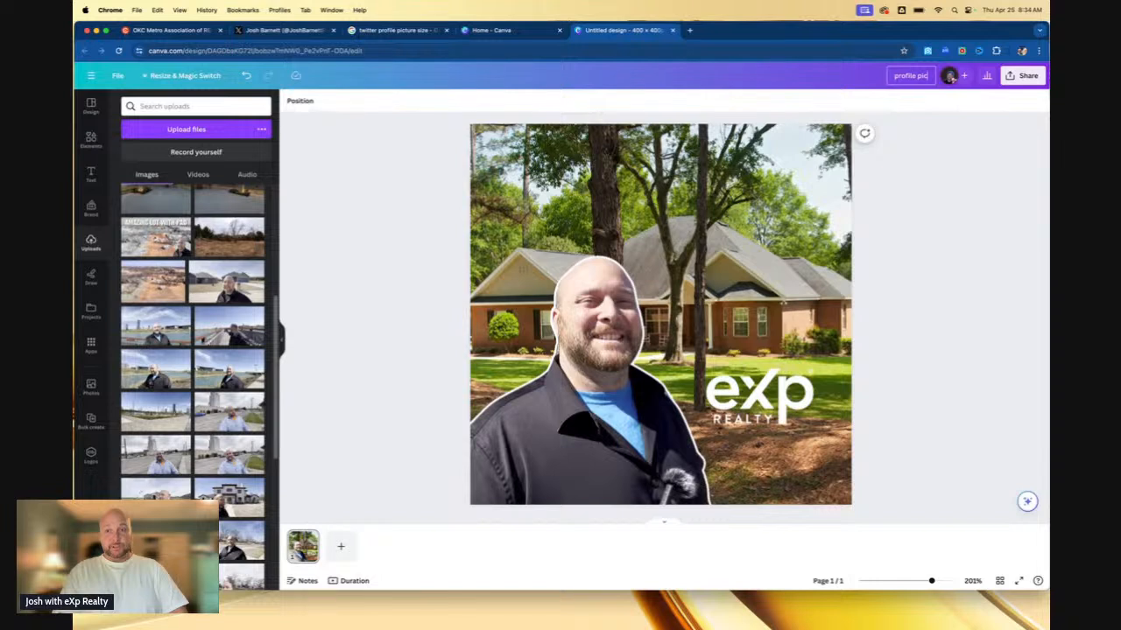
# Rename the design as "profile picture April 2024"
pyautogui.write('April 2024')
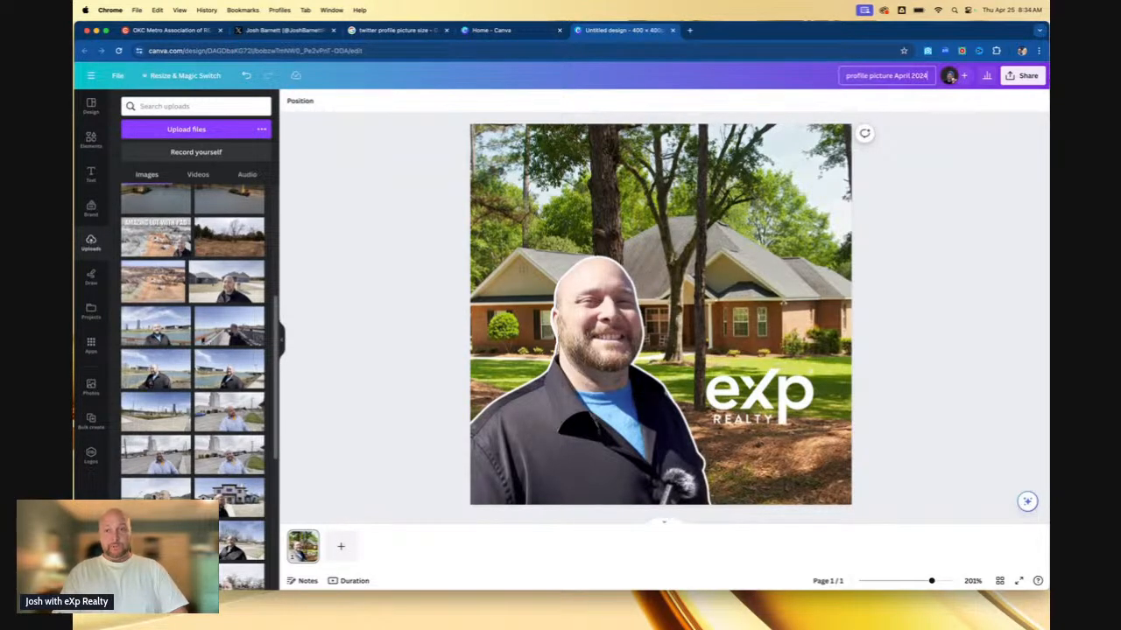
pyautogui.click(970, 224)
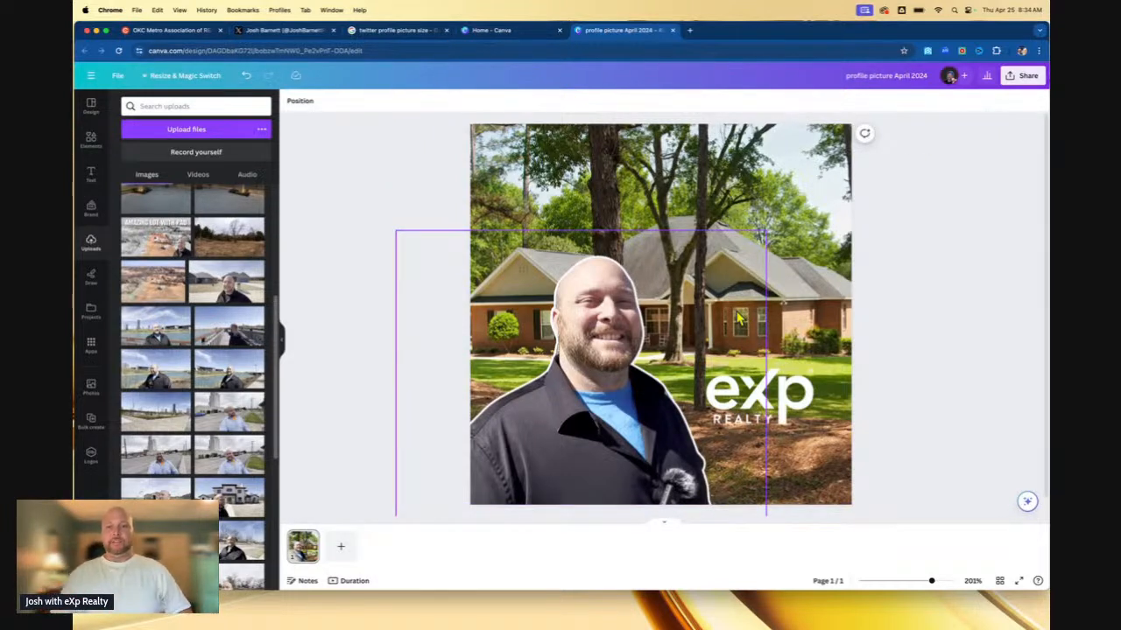
# Enlarge the eXp Realty logo slightly and place it close beside the portrait's shoulder
pyautogui.click(798, 407)
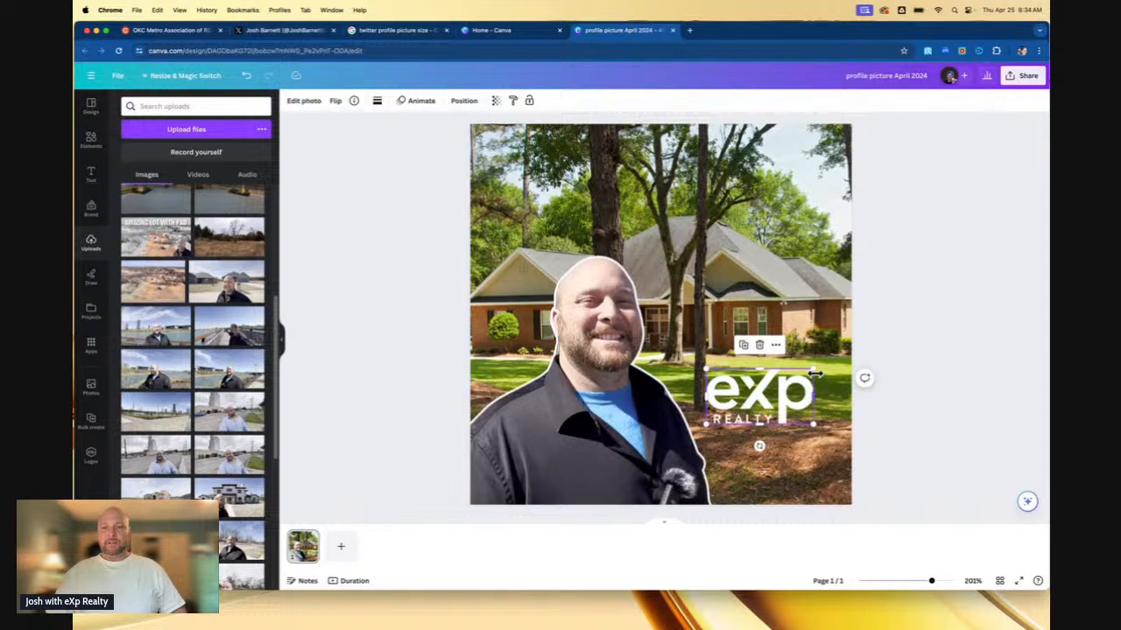
pyautogui.moveTo(815, 369); pyautogui.dragTo(836, 358)
pyautogui.moveTo(772, 407); pyautogui.dragTo(759, 415)
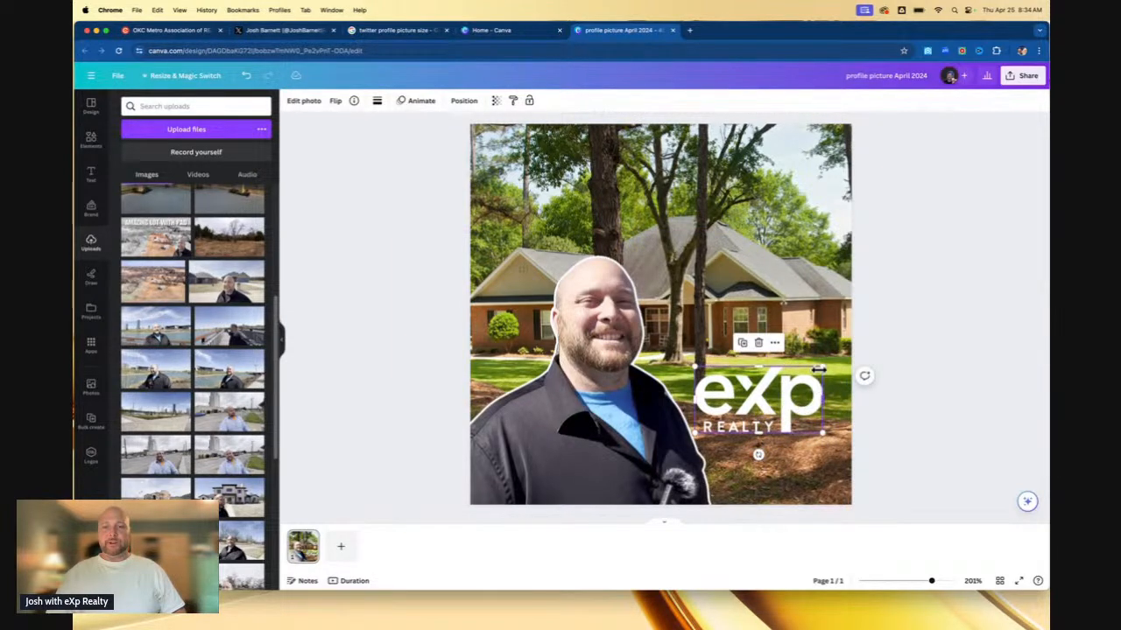
pyautogui.moveTo(818, 369); pyautogui.dragTo(813, 374)
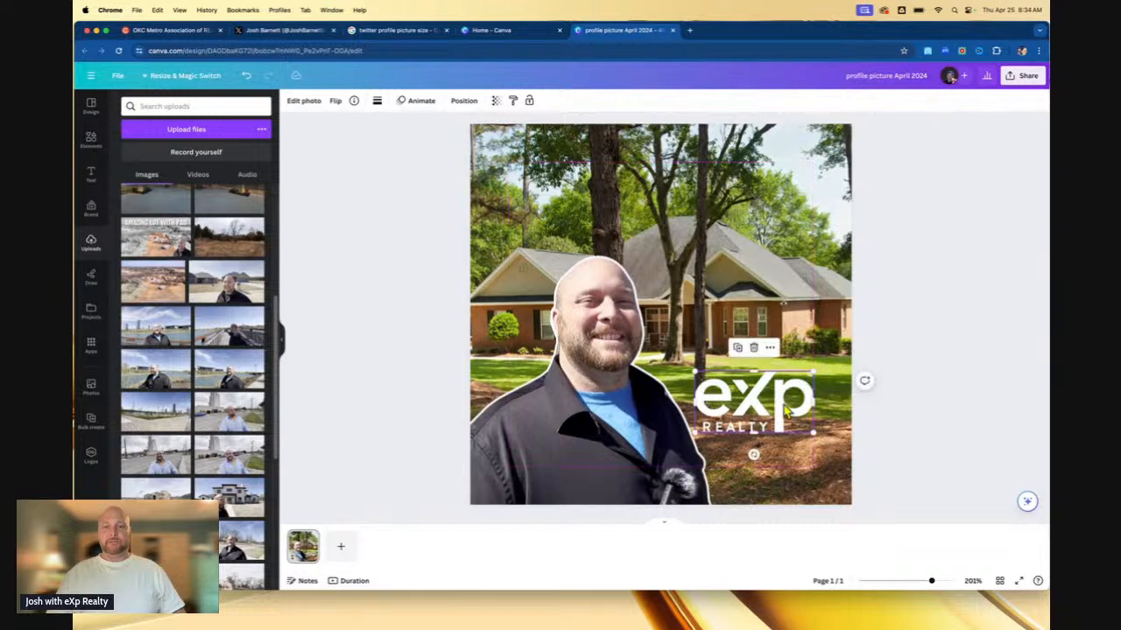
pyautogui.click(930, 297)
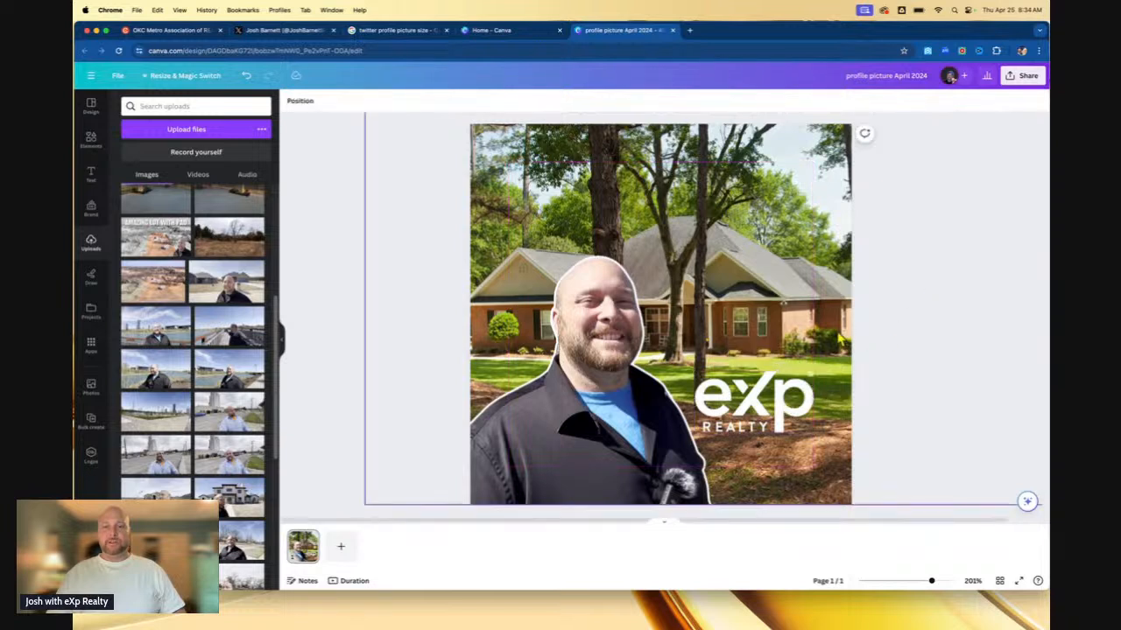
# Download the design as a JPG at 400 × 400 px with quality 80
pyautogui.click(1022, 84)
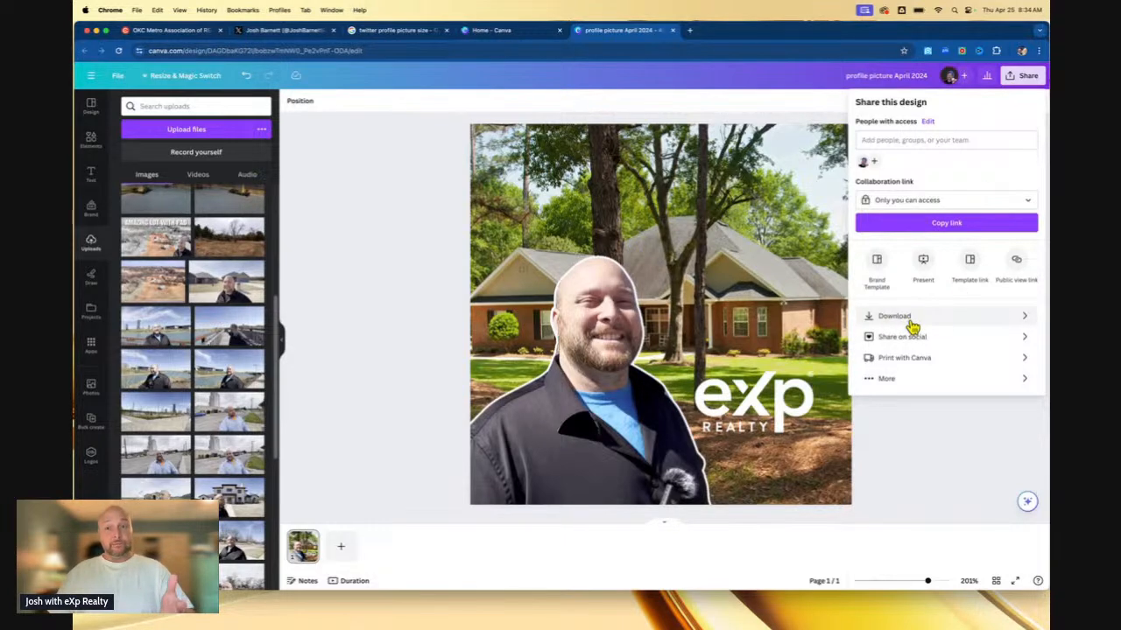
pyautogui.click(944, 325)
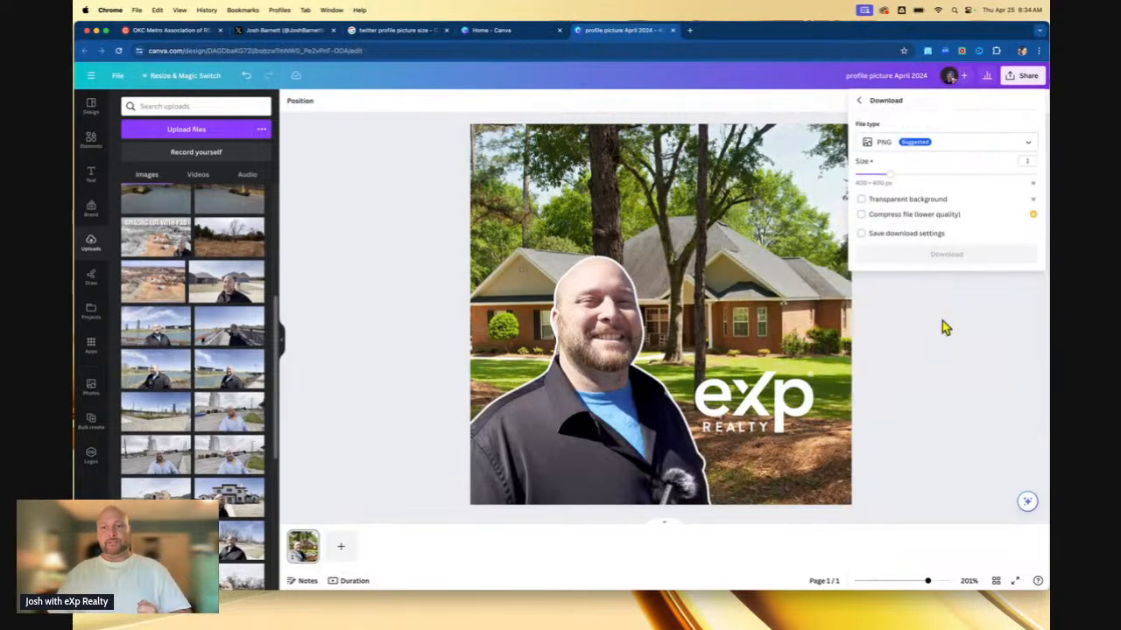
pyautogui.click(955, 142)
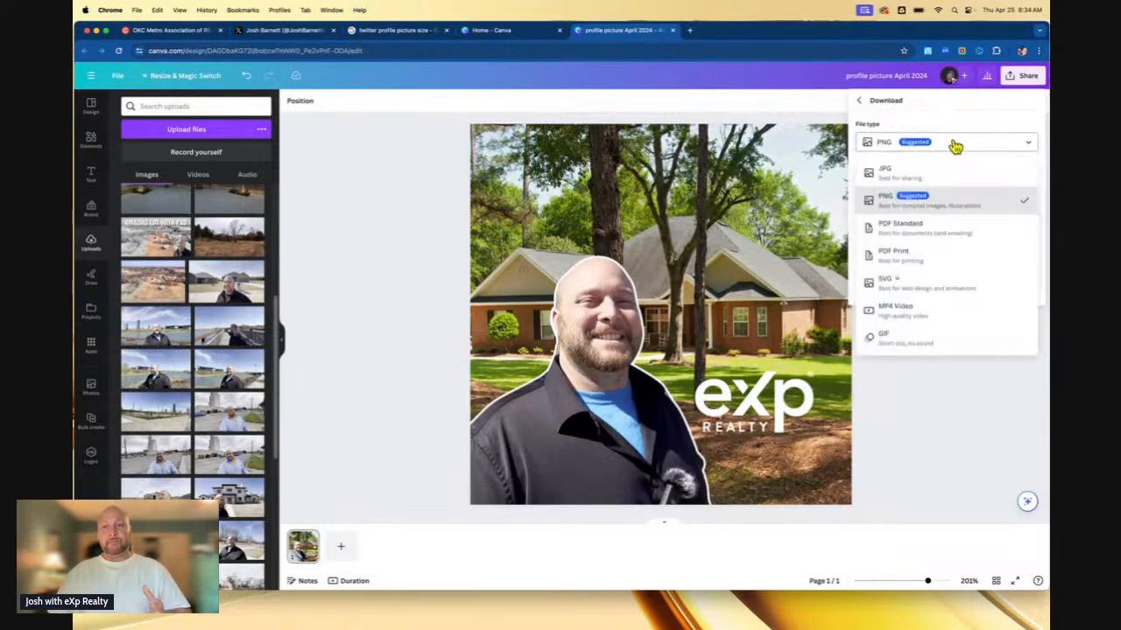
pyautogui.click(944, 182)
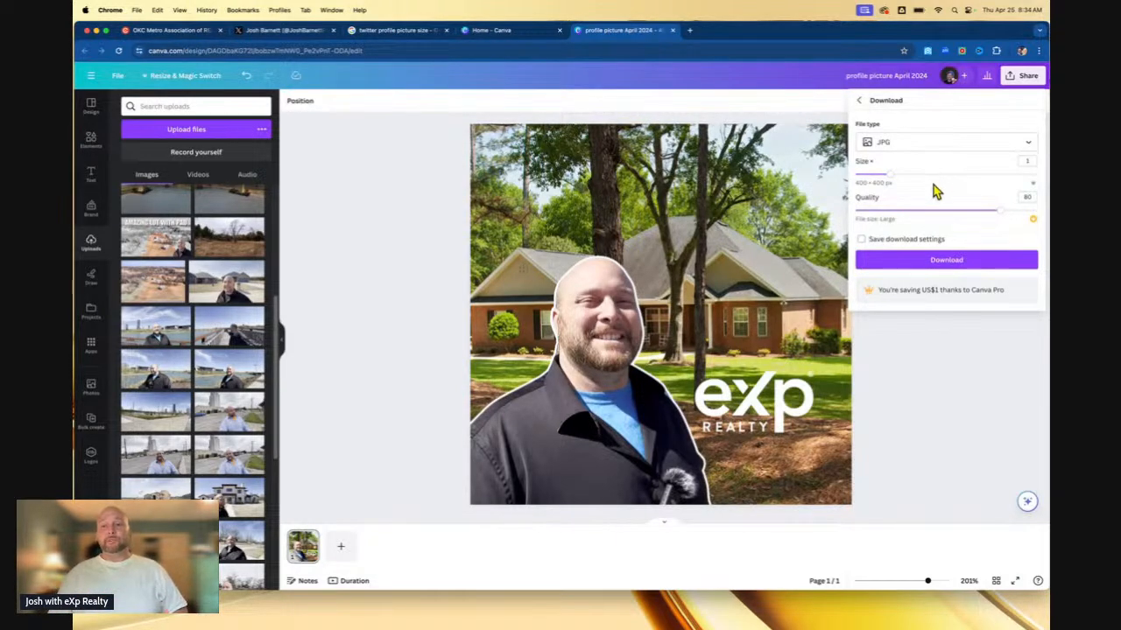
pyautogui.click(957, 265)
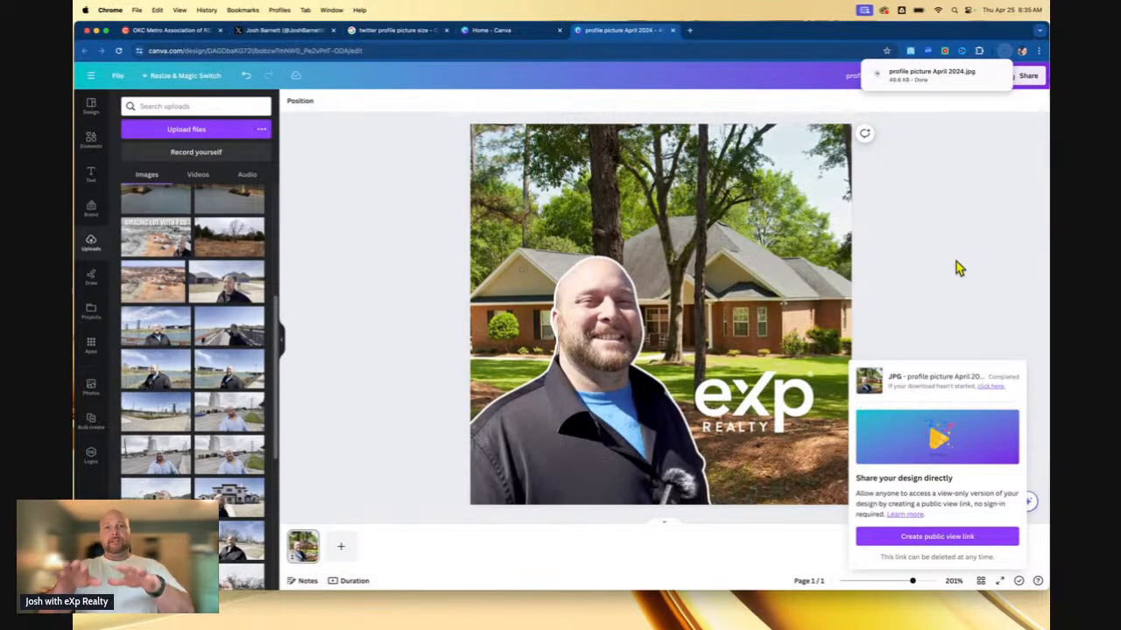
# Switch to the Twitter (X) profile page and reopen its profile editor
pyautogui.click(297, 33)
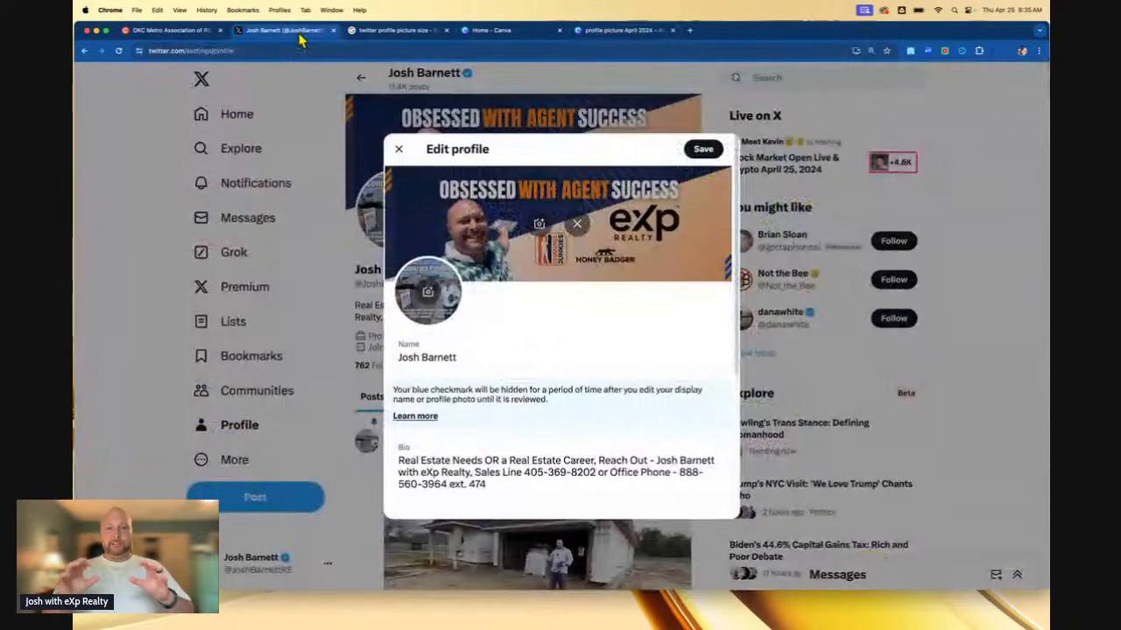
pyautogui.click(400, 149)
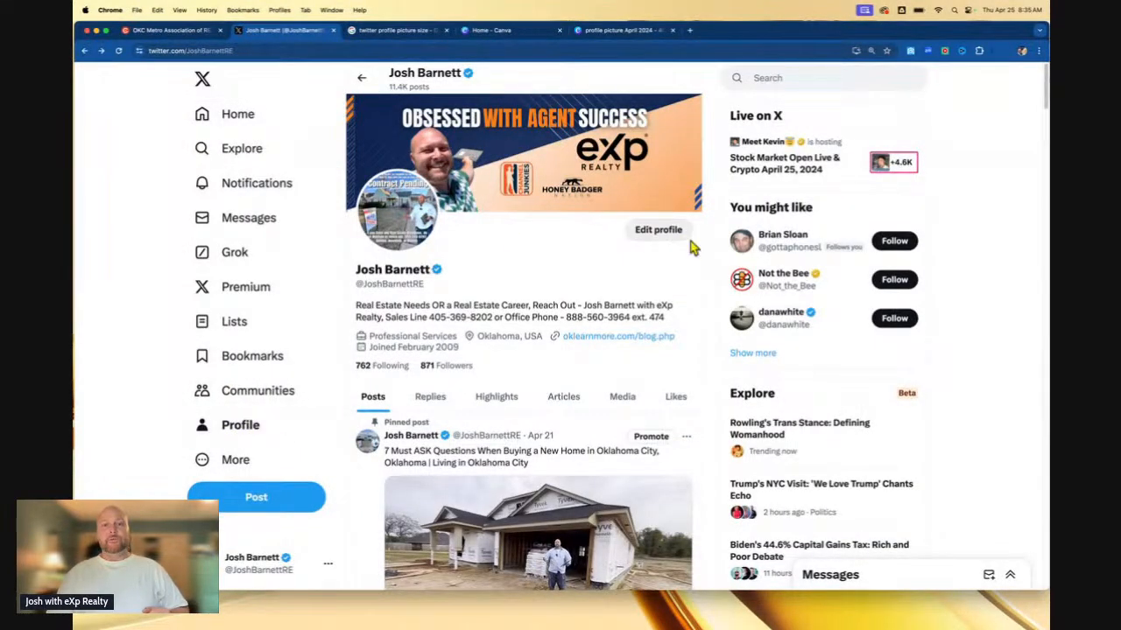
pyautogui.click(657, 233)
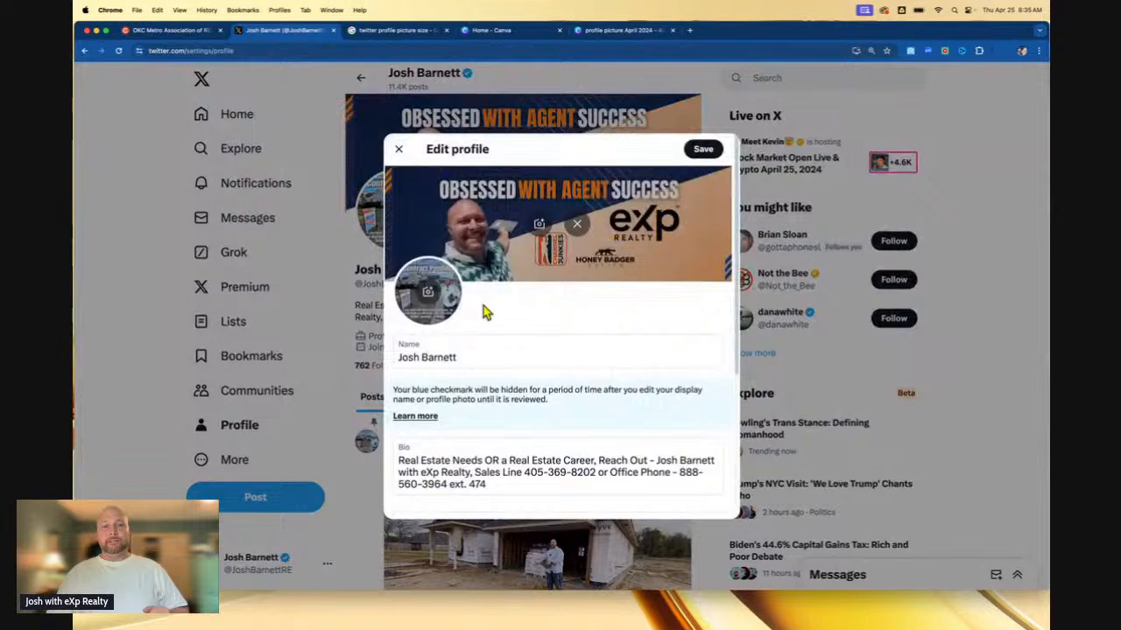
# Replace the profile photo with "profile picture April 2024.jpg" from Downloads, keeping the full image, and save the profile changes
pyautogui.click(430, 296)
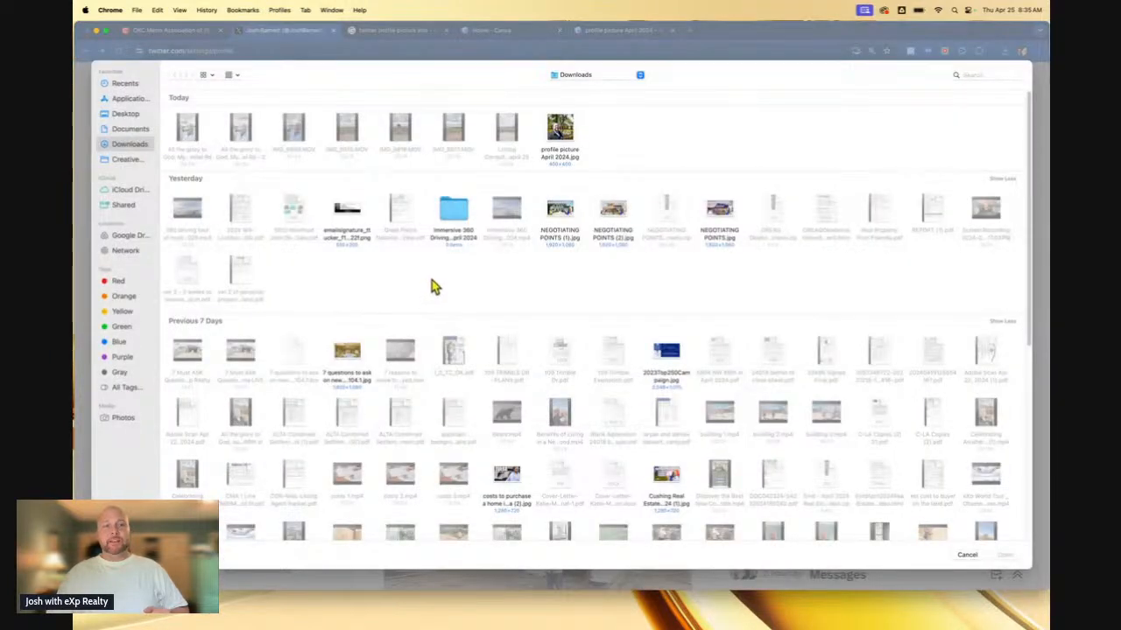
pyautogui.click(561, 140)
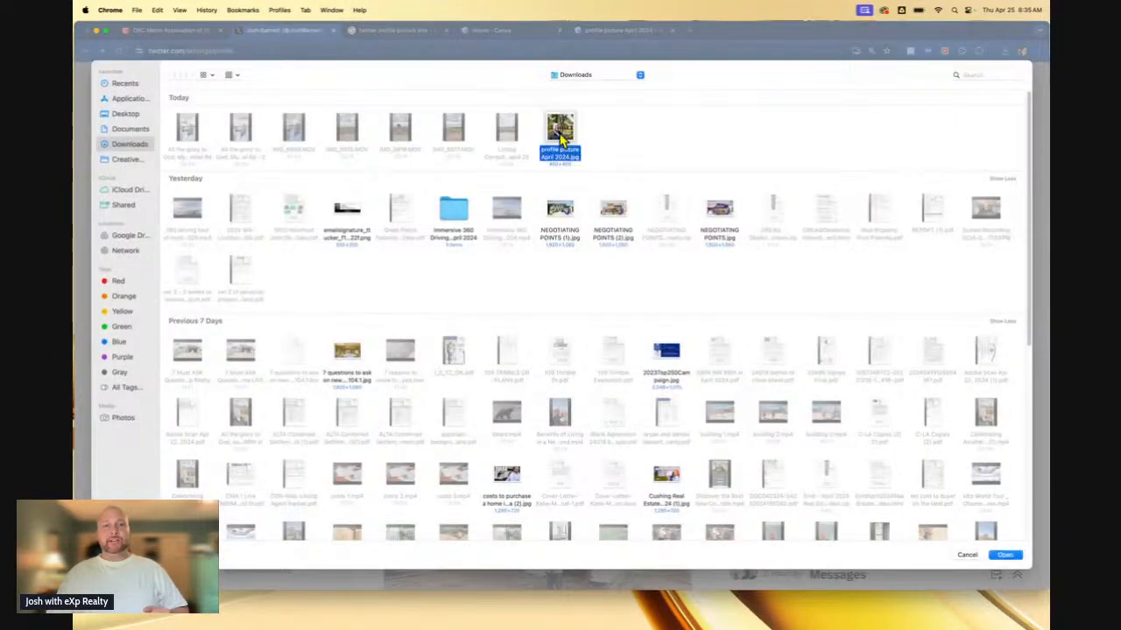
pyautogui.click(1004, 557)
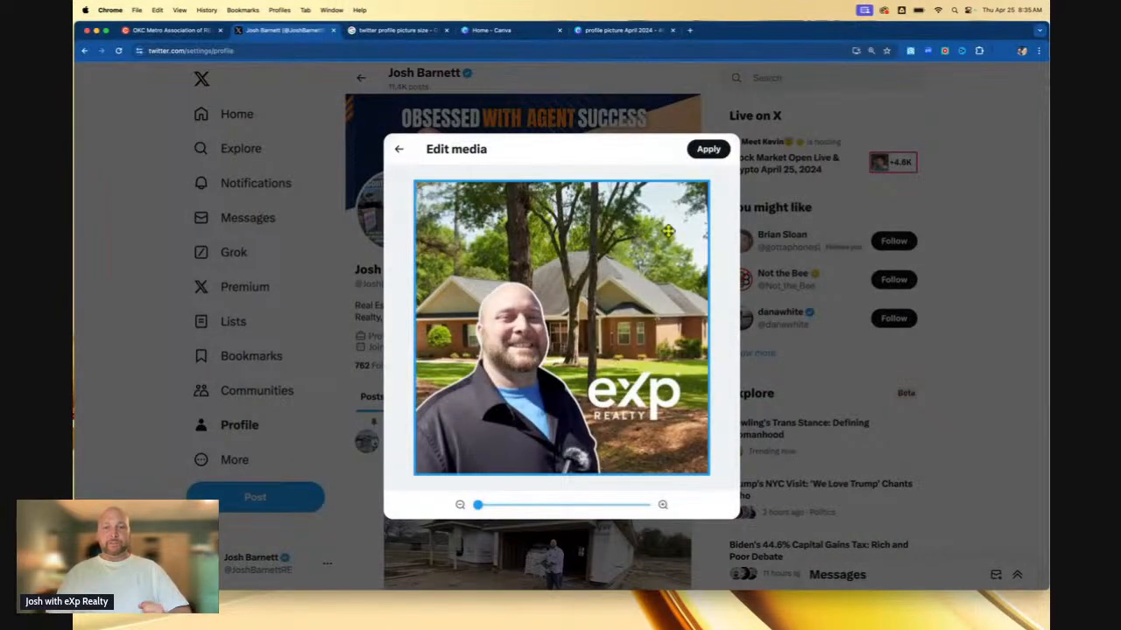
pyautogui.click(707, 151)
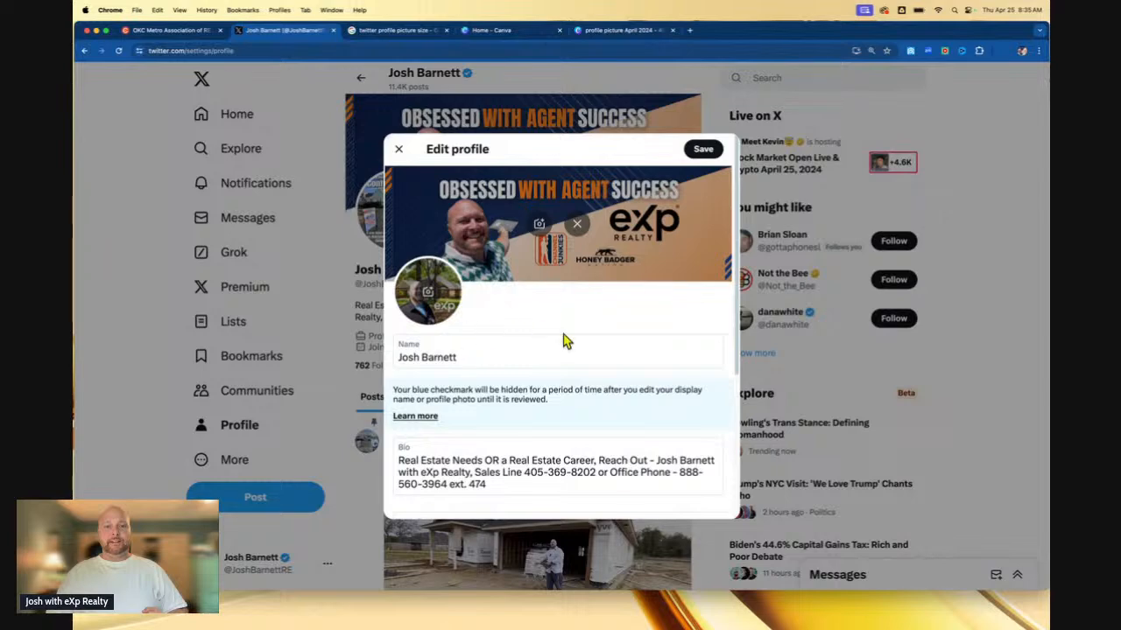
pyautogui.click(703, 149)
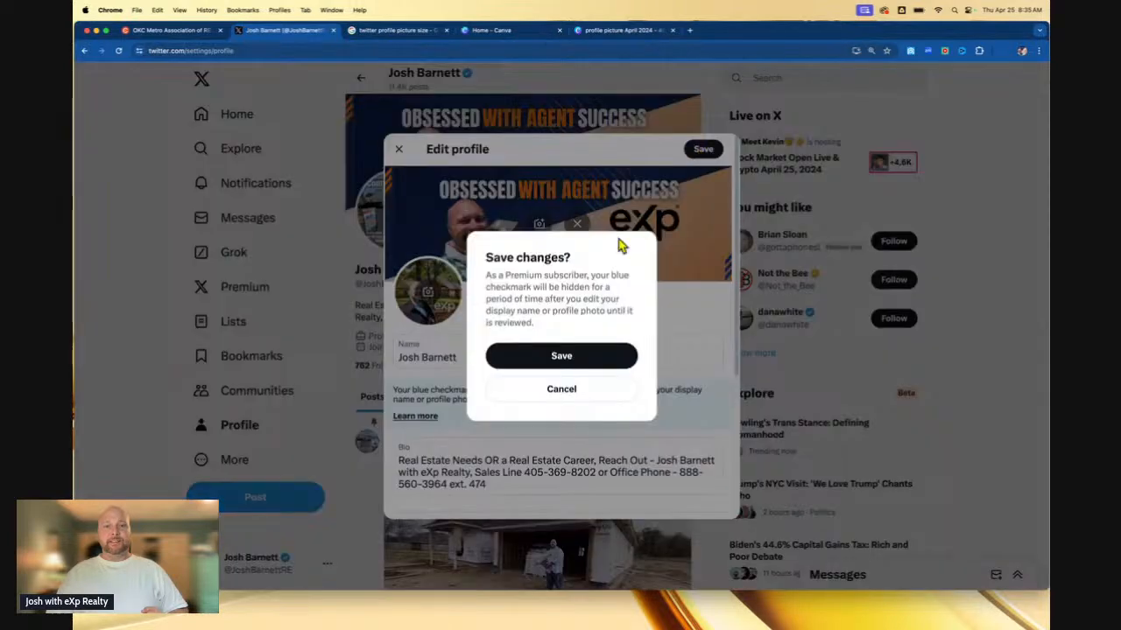
pyautogui.click(563, 359)
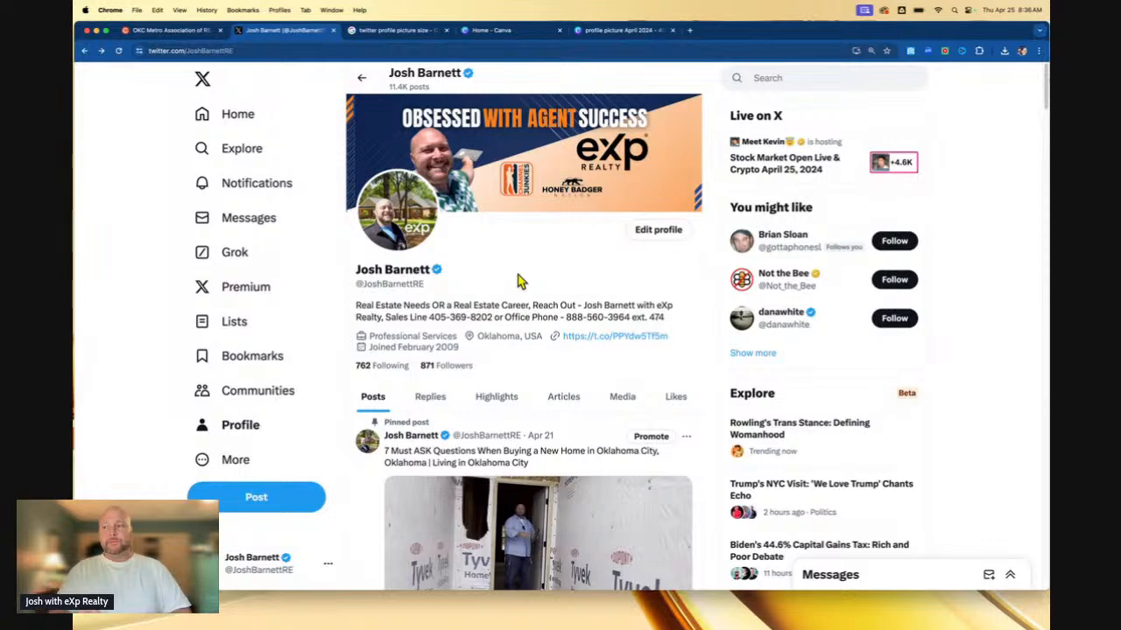
pyautogui.moveTo(317, 626)
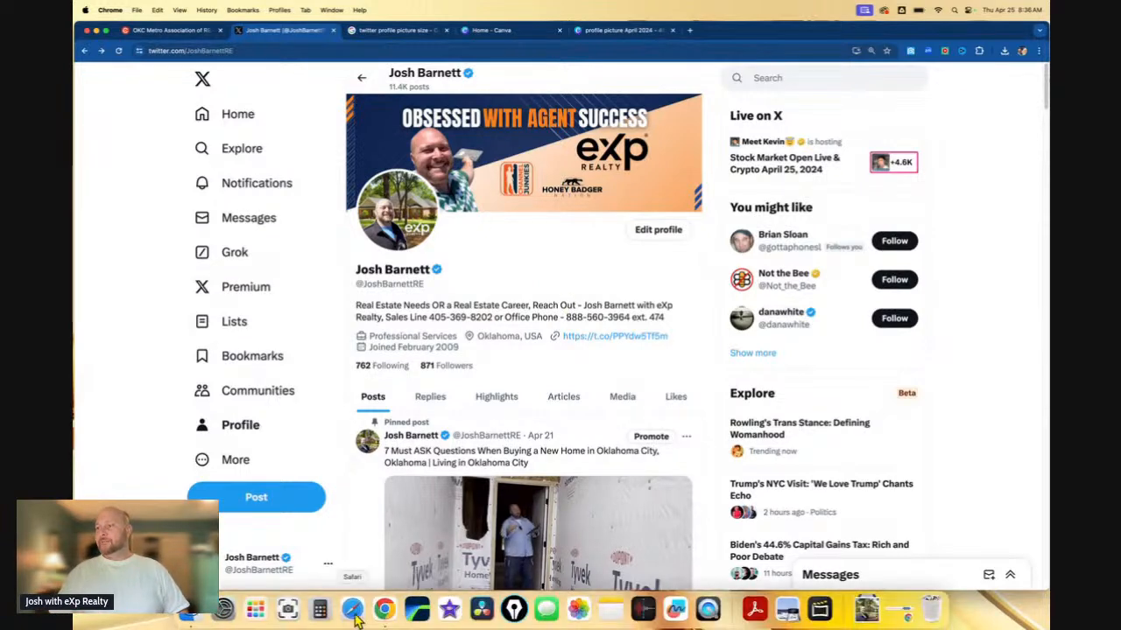